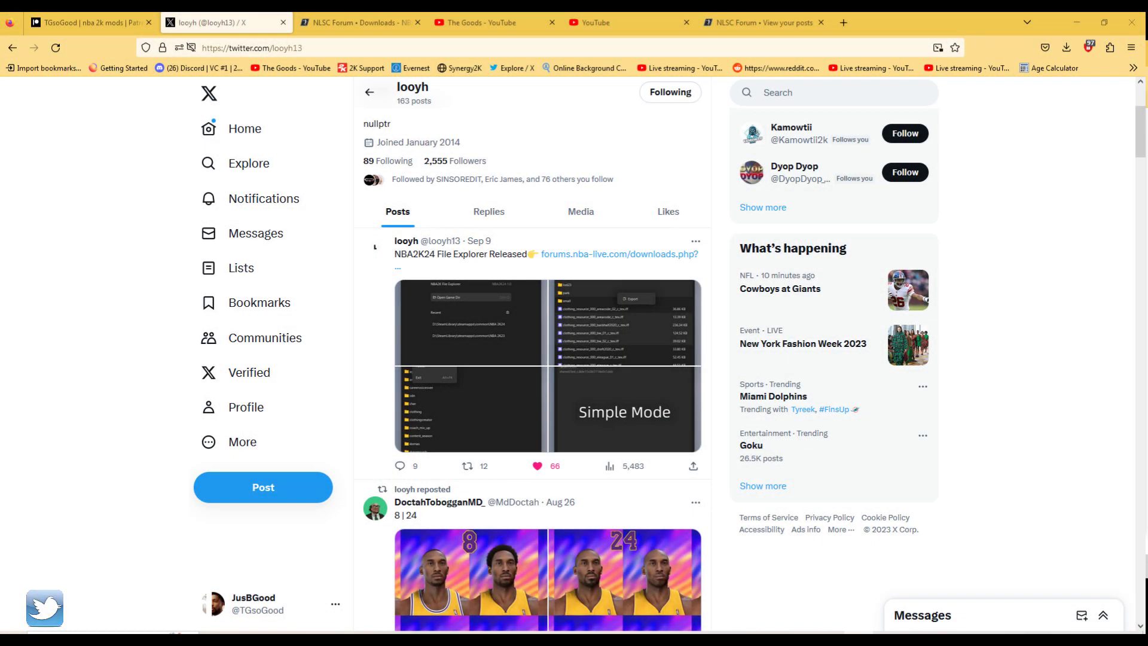
pyautogui.scroll(3, 1003, 225)
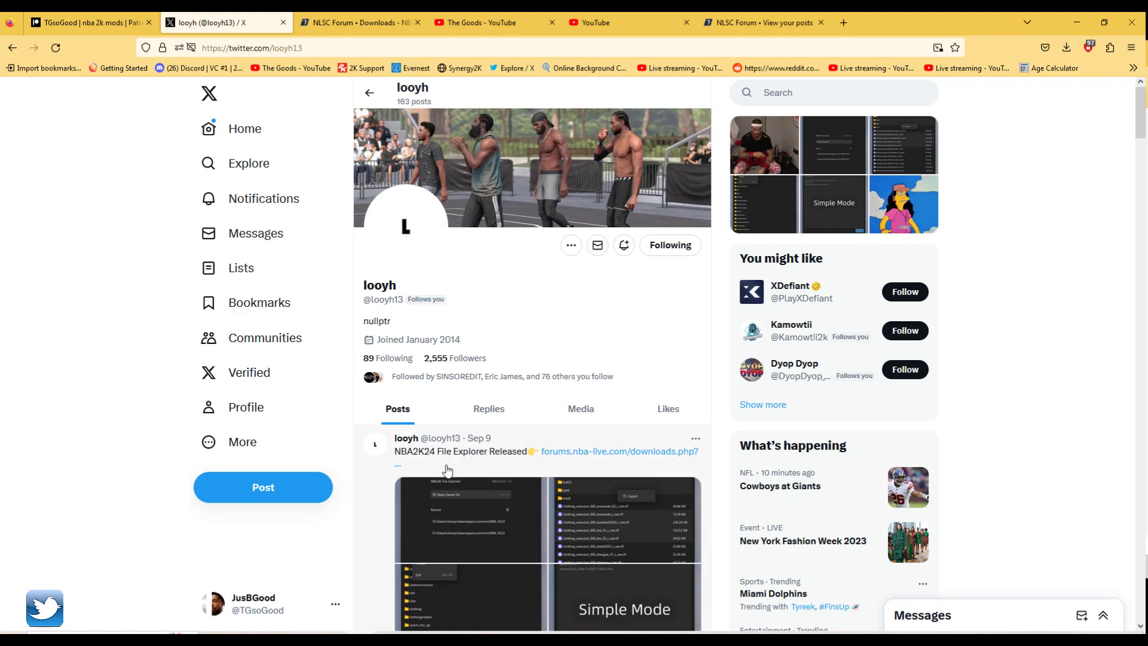
pyautogui.scroll(-1, 449, 473)
pyautogui.scroll(-1, 449, 472)
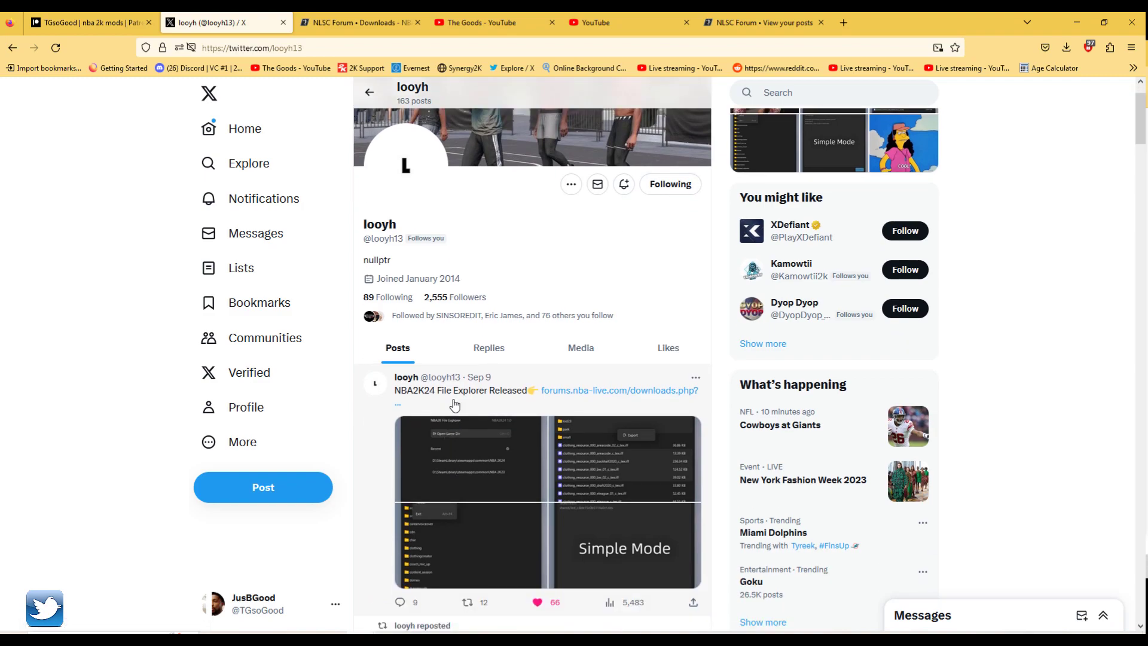
# Enlarge the first screenshot in looyh's NBA2K24 File Explorer Released post
pyautogui.click(448, 471)
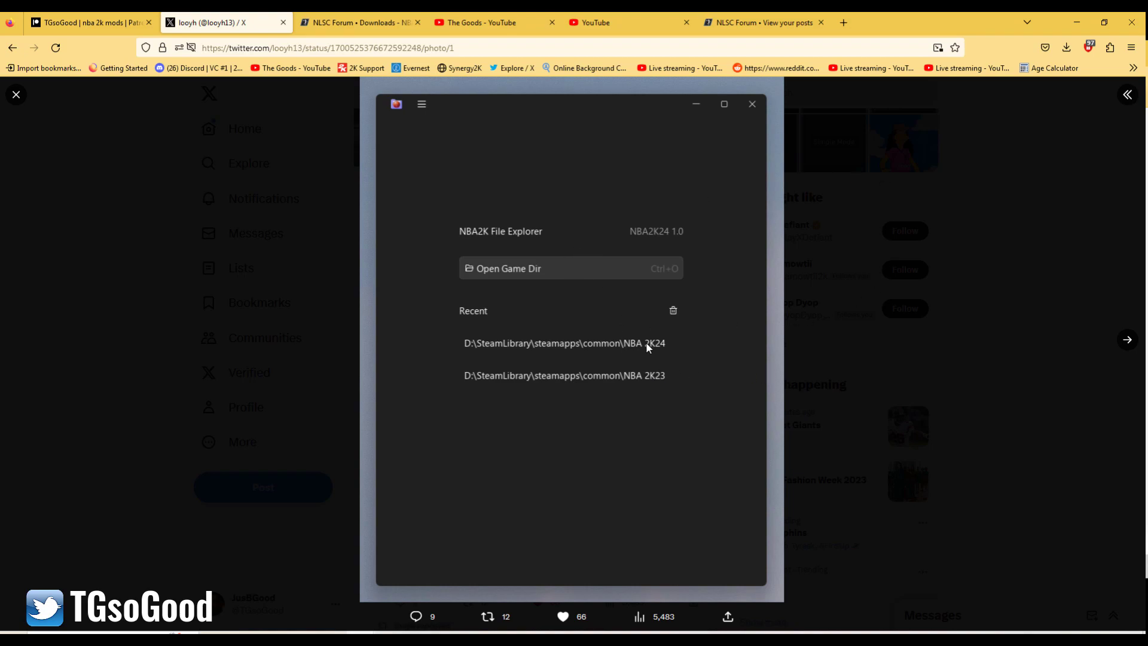
# Step through screenshots 2–4, ending on Simple Mode, then close the photo viewer
pyautogui.click(1126, 341)
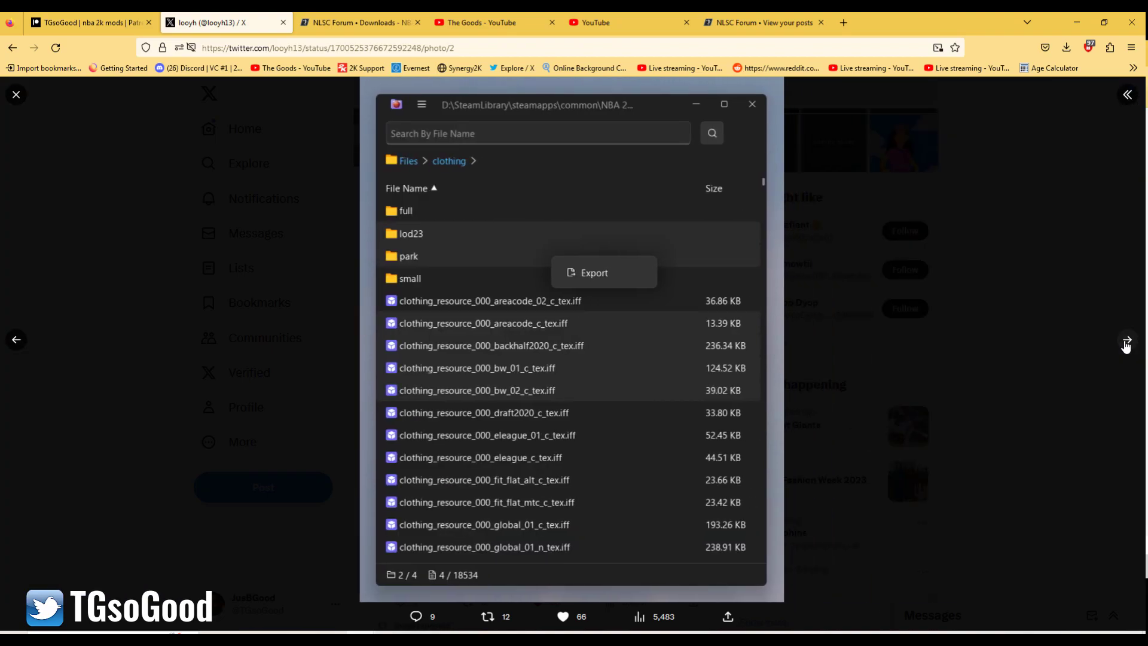
pyautogui.click(1127, 340)
pyautogui.click(1127, 344)
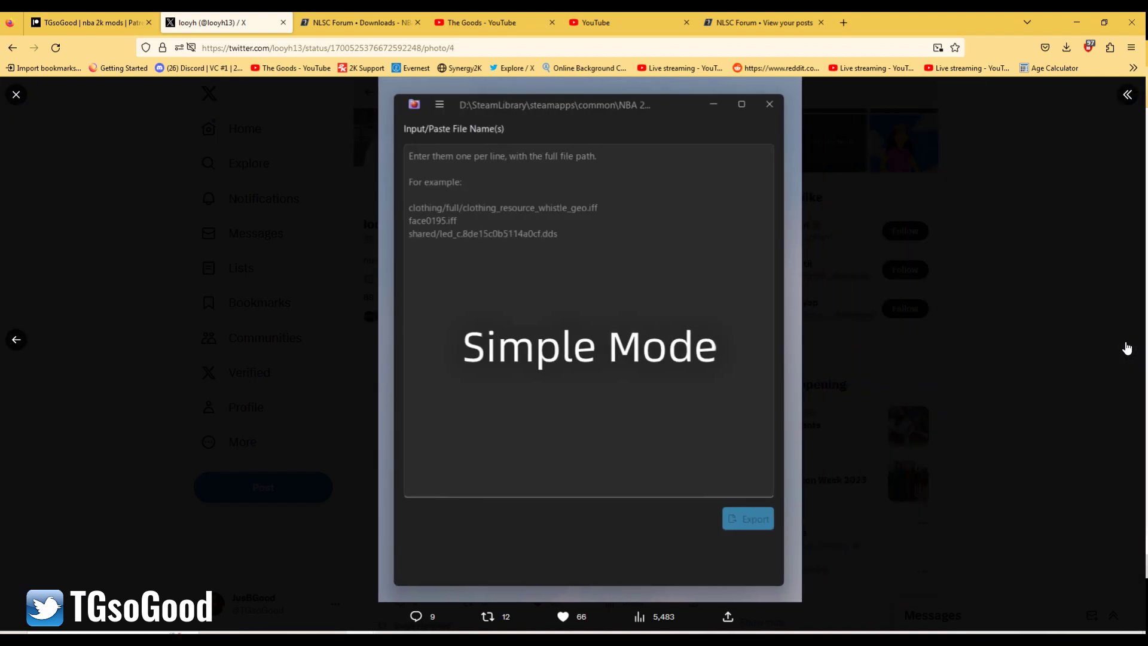
pyautogui.press('Escape')
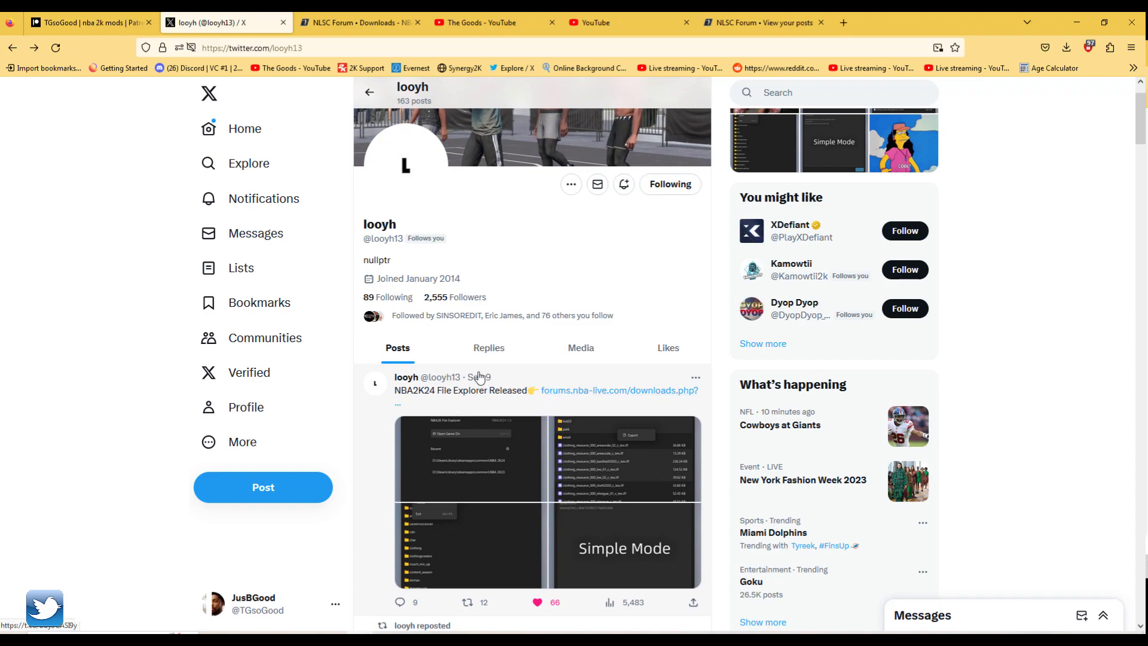
# Follow the tweet's forums.nba-live.com/downloads link to the NLSC download page
pyautogui.doubleClick(373, 238)
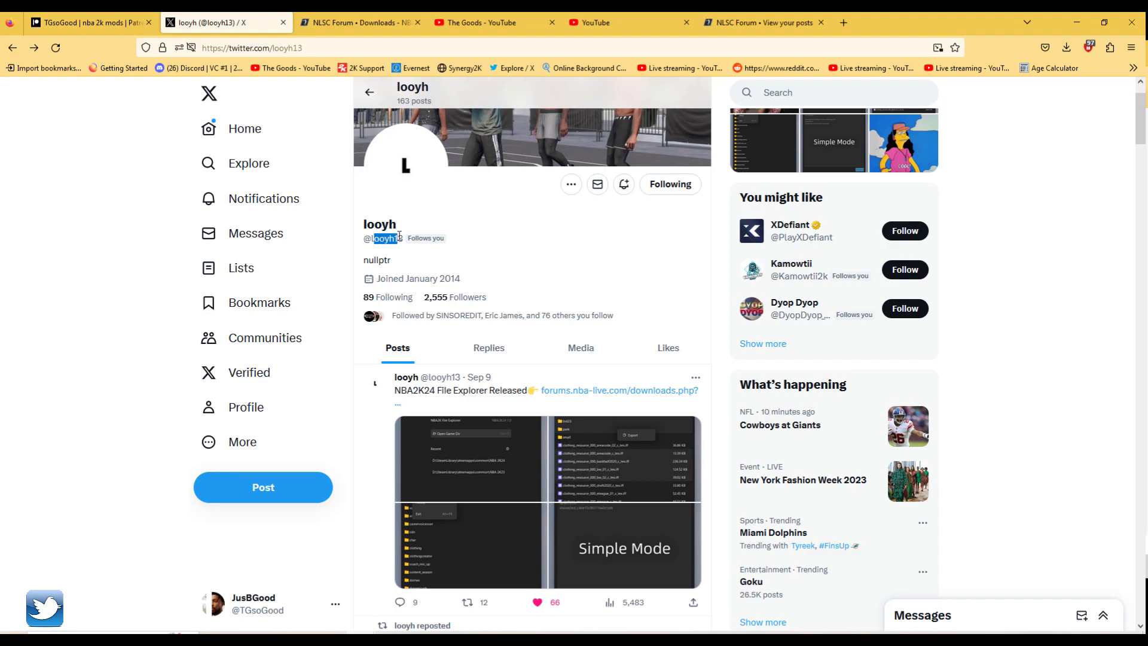
pyautogui.click(594, 370)
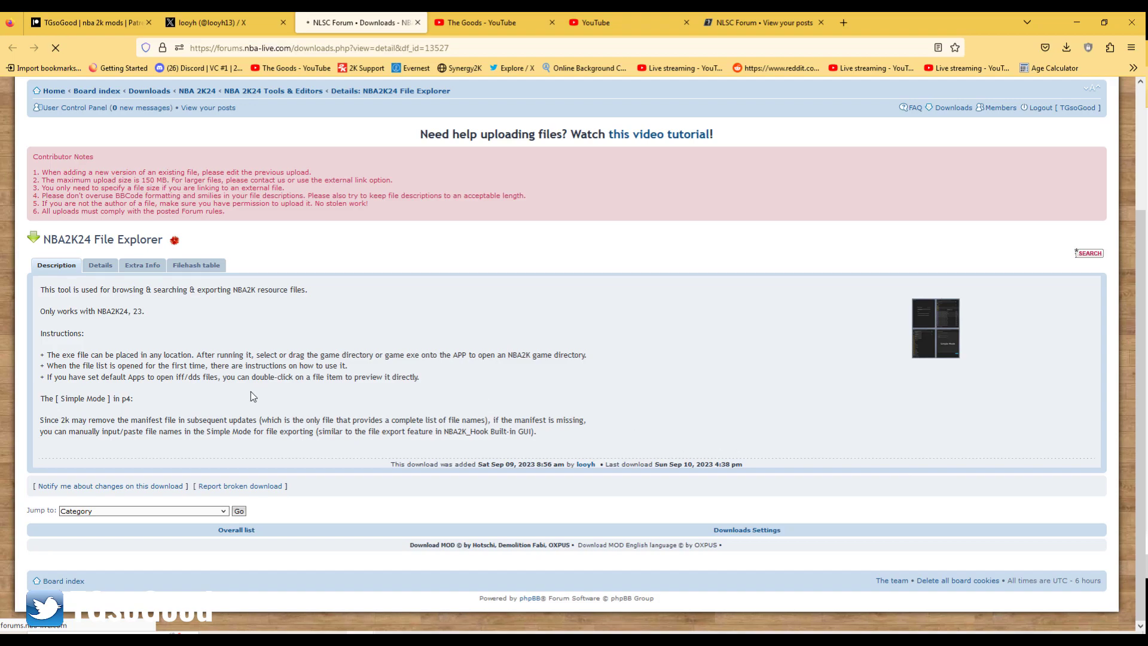
# Highlight the tool's Description text on the NLSC page, then clear the highlight
pyautogui.moveTo(41, 289); pyautogui.dragTo(585, 438)
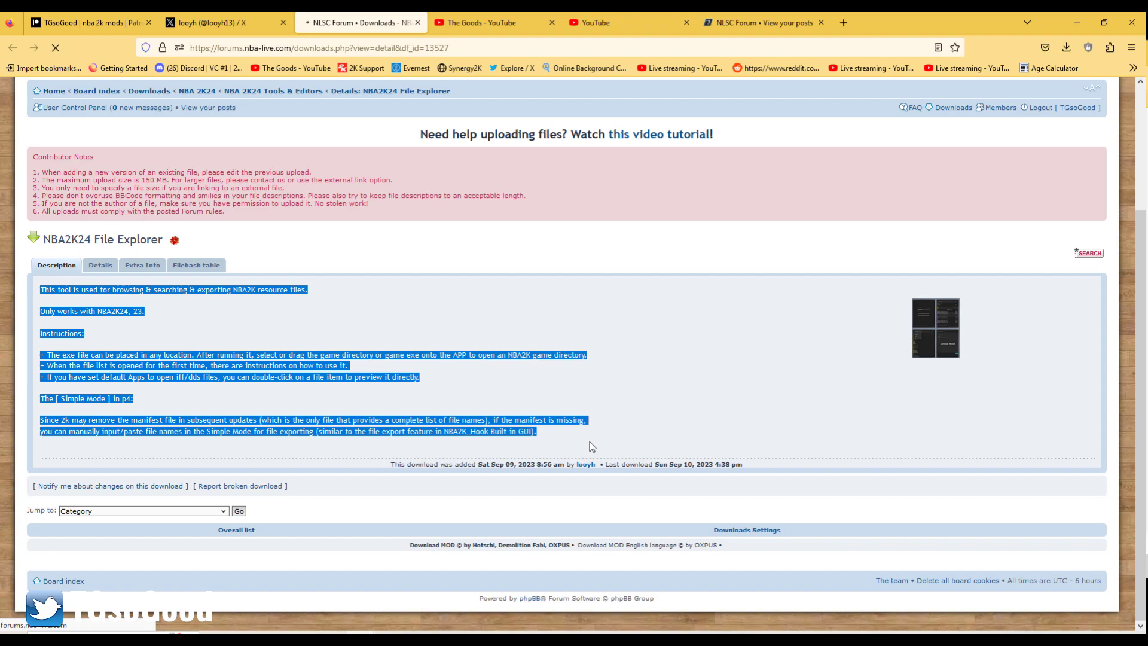
pyautogui.click(671, 401)
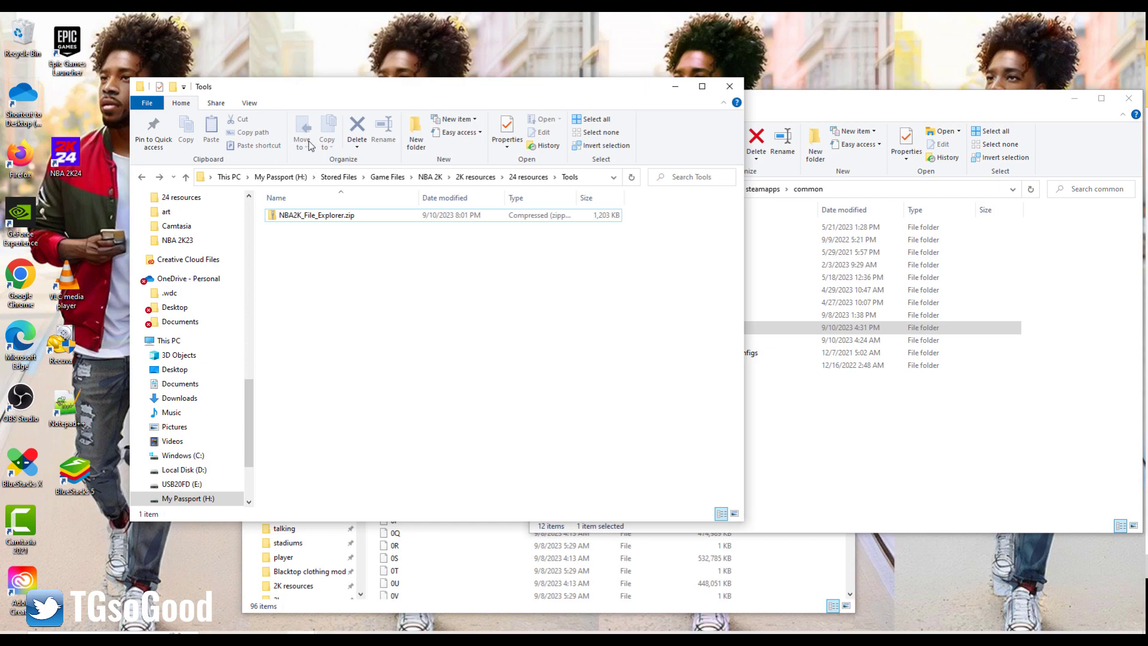
# Extract NBA2K_File_Explorer.zip with 7-Zip and select the extracted NBA2K_File_Explorer.exe
pyautogui.click(316, 215)
pyautogui.rightClick(346, 226)
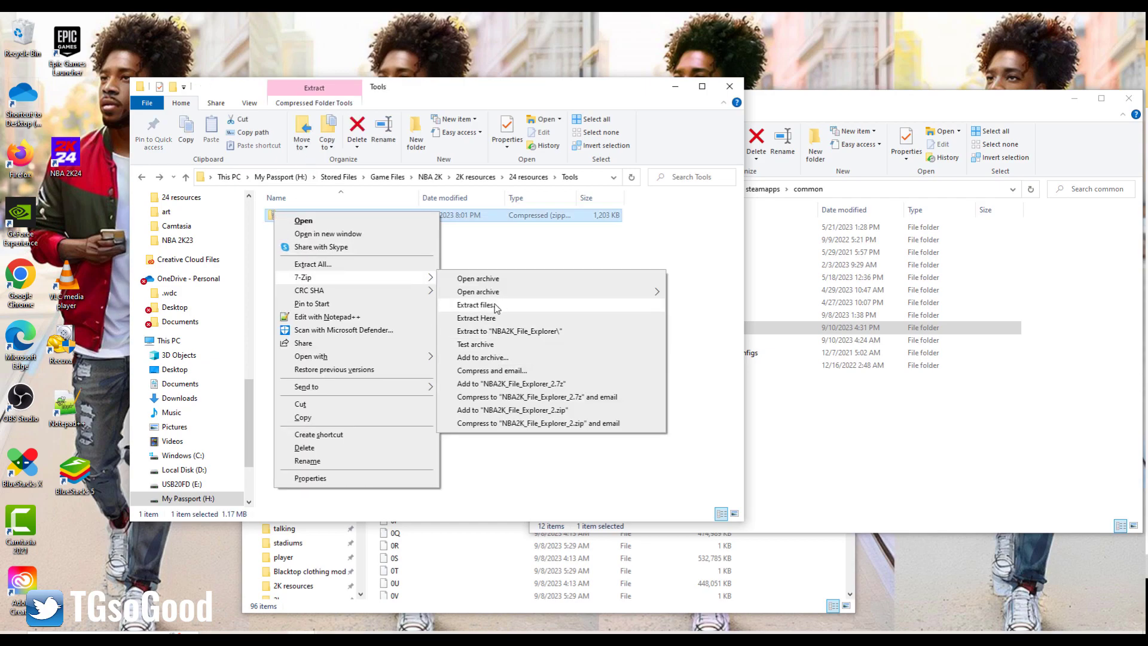
pyautogui.click(489, 319)
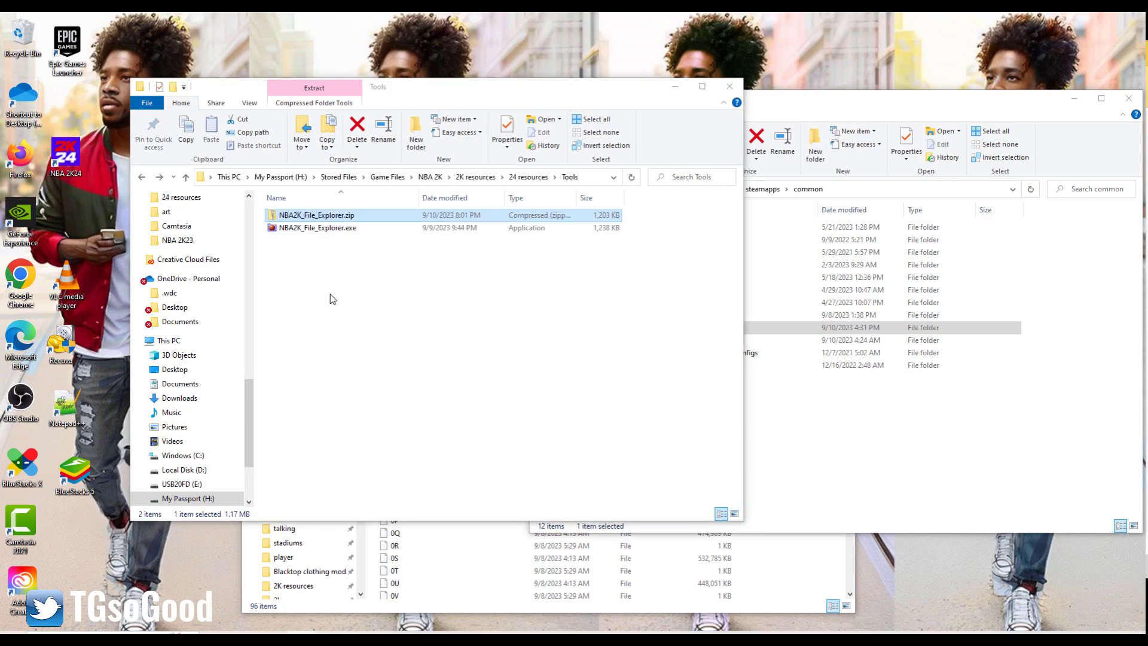
pyautogui.click(314, 217)
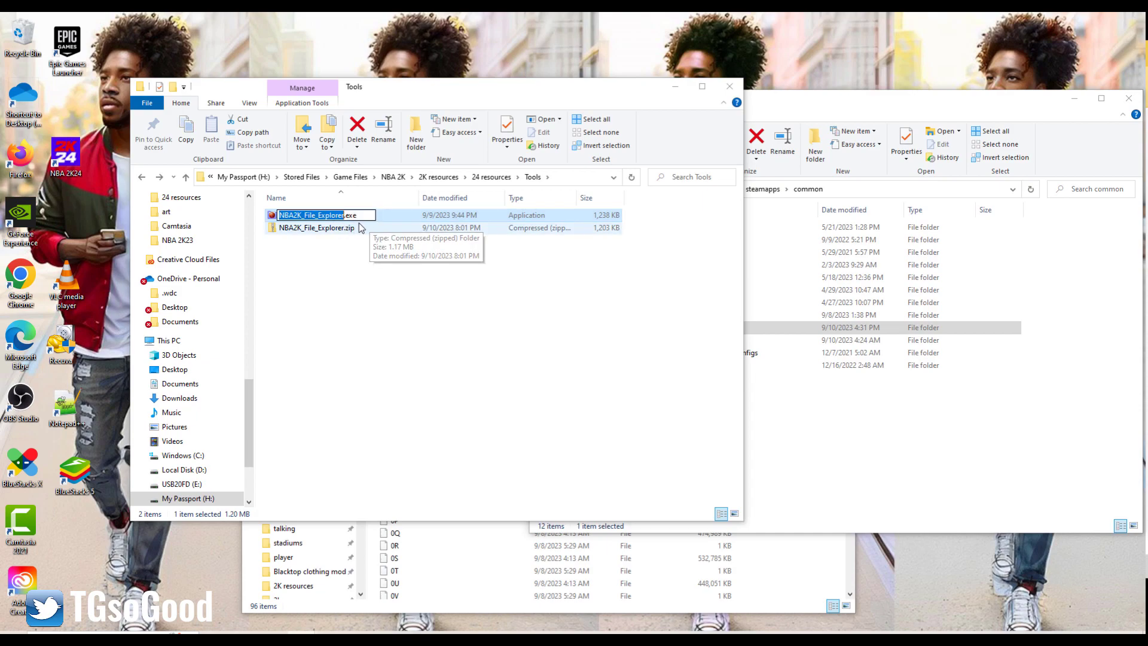
# Launch NBA2K_File_Explorer.exe and open D:\Steam\steamapps\common\NBA 2K24 as the game directory
pyautogui.doubleClick(468, 217)
pyautogui.click(539, 263)
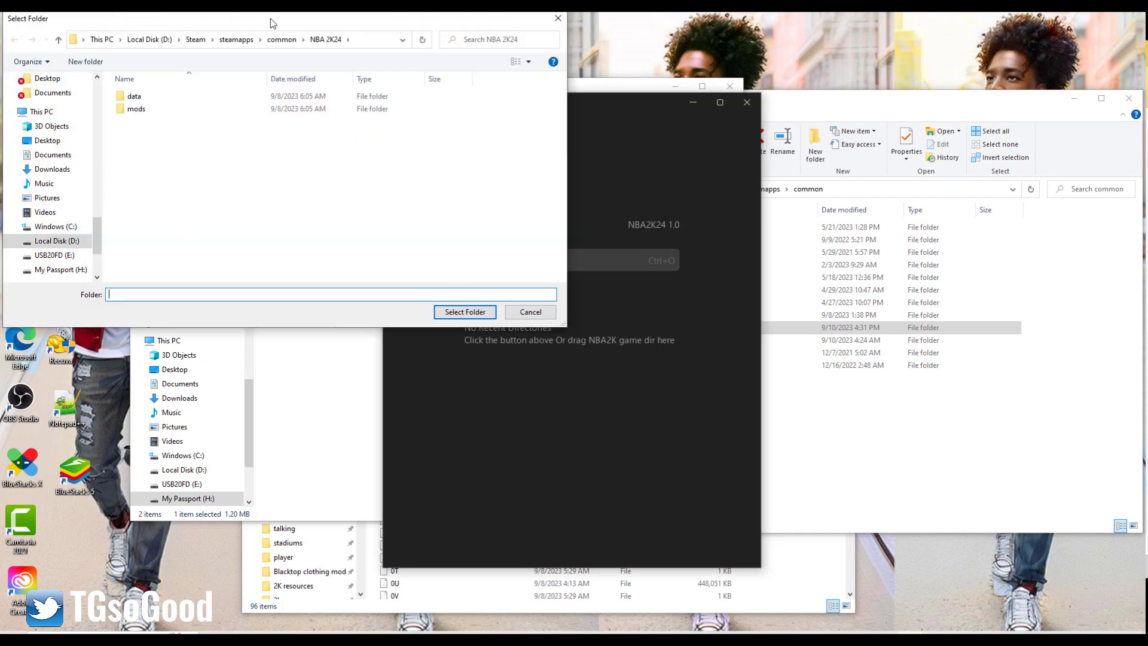
pyautogui.moveTo(272, 22); pyautogui.dragTo(451, 173)
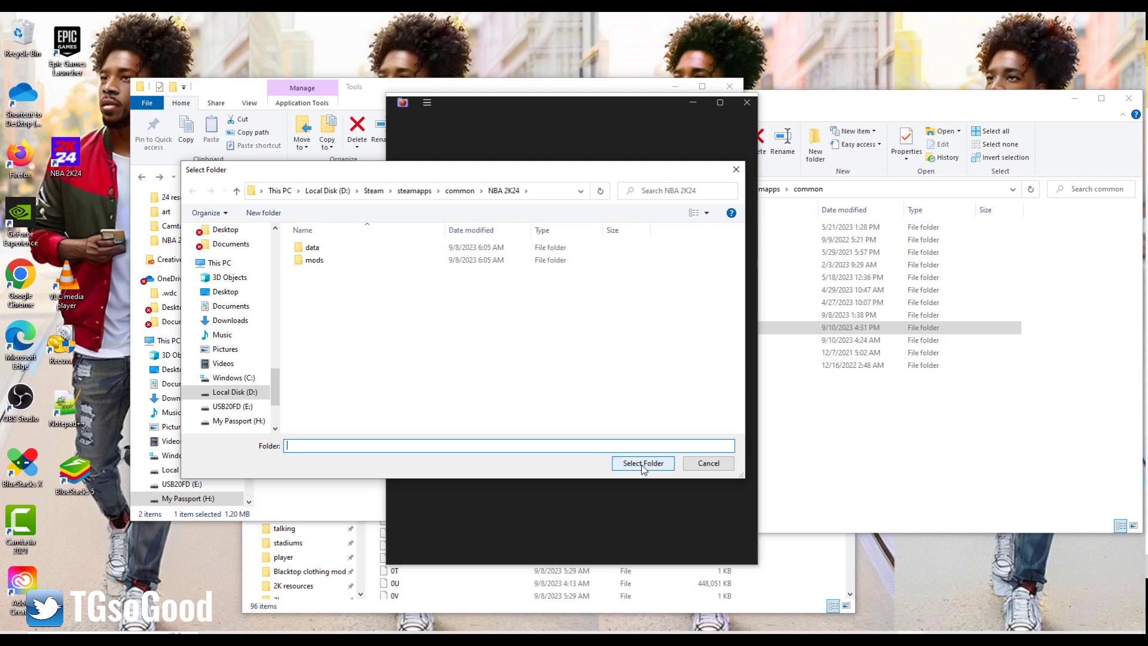
pyautogui.click(504, 190)
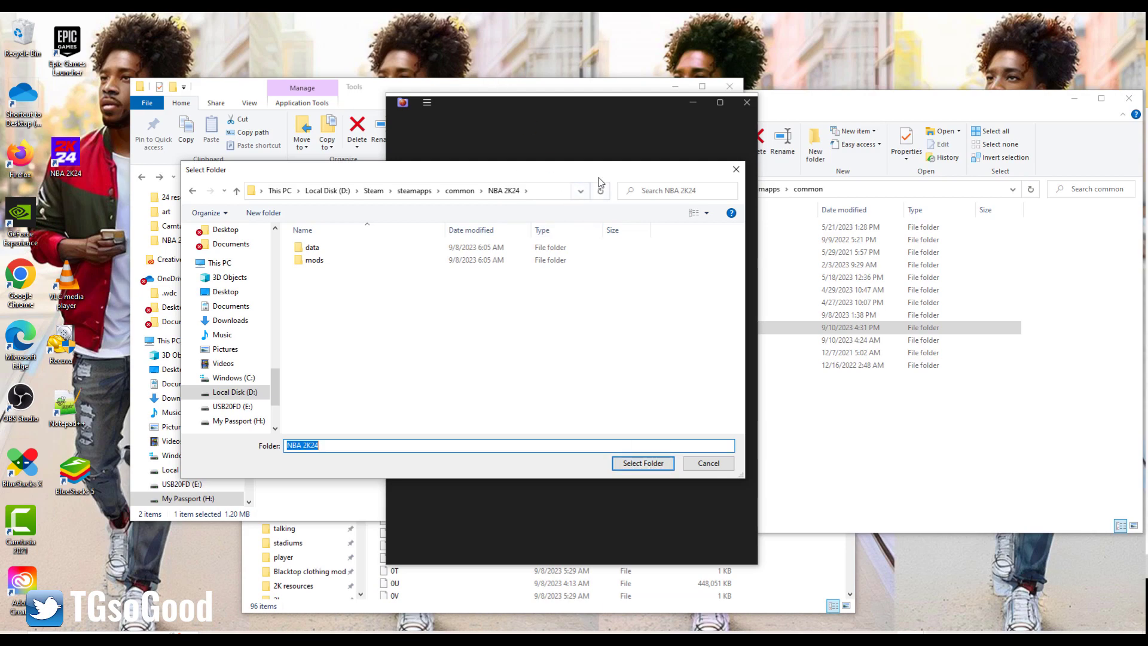
pyautogui.click(645, 464)
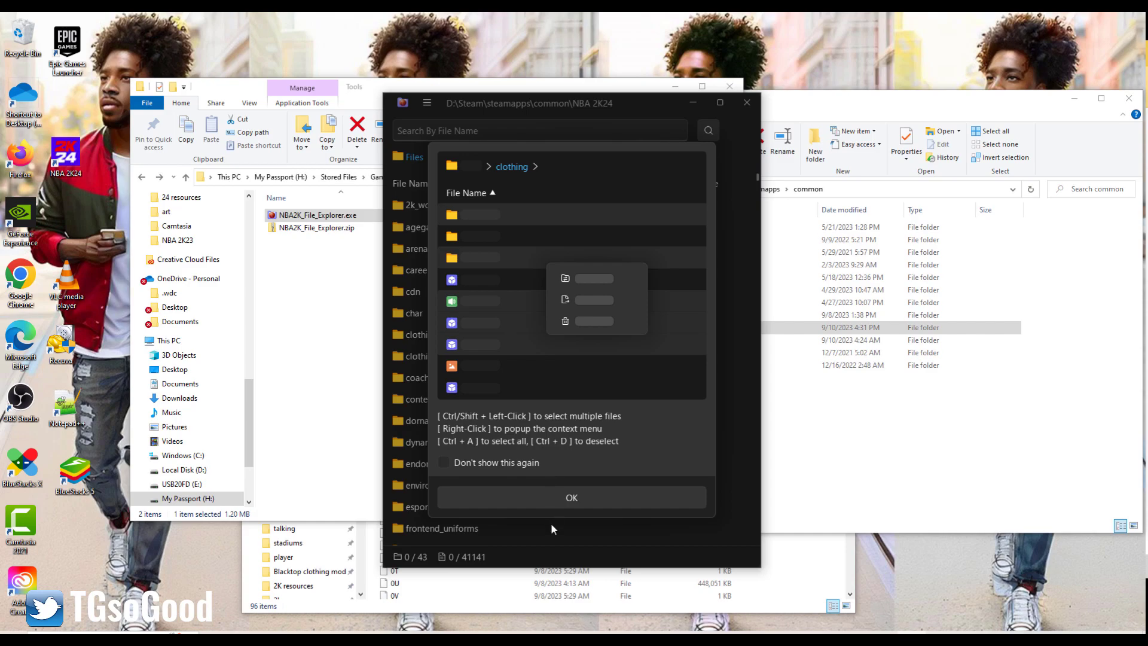
pyautogui.click(560, 496)
pyautogui.scroll(-5, 496, 490)
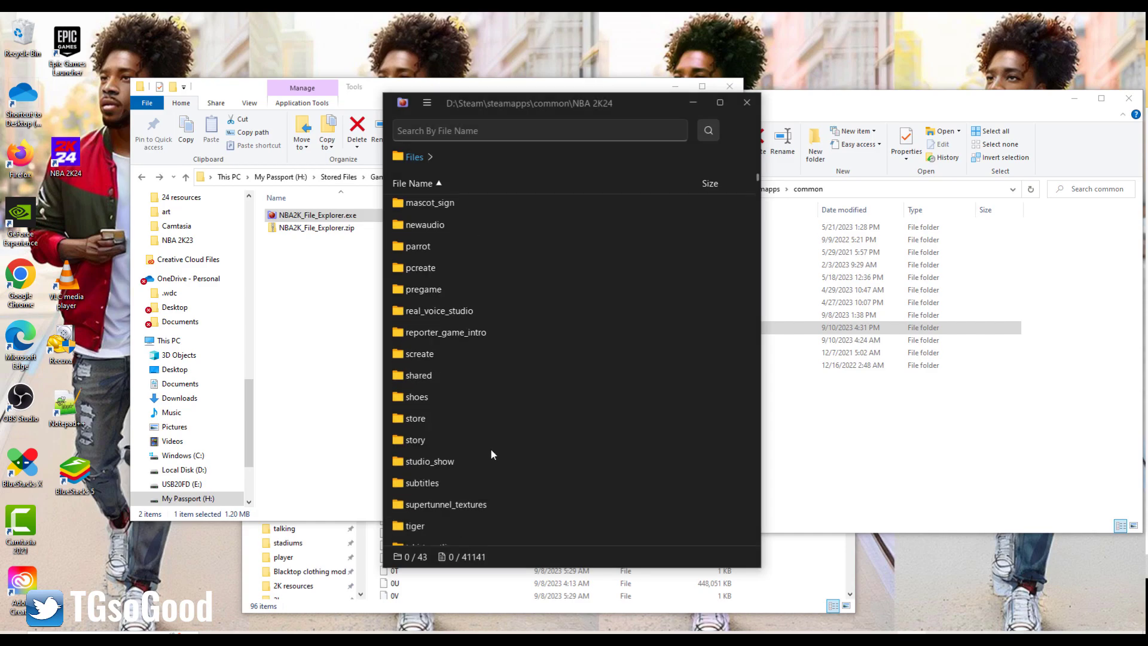
pyautogui.scroll(-10, 491, 453)
pyautogui.scroll(-5, 491, 454)
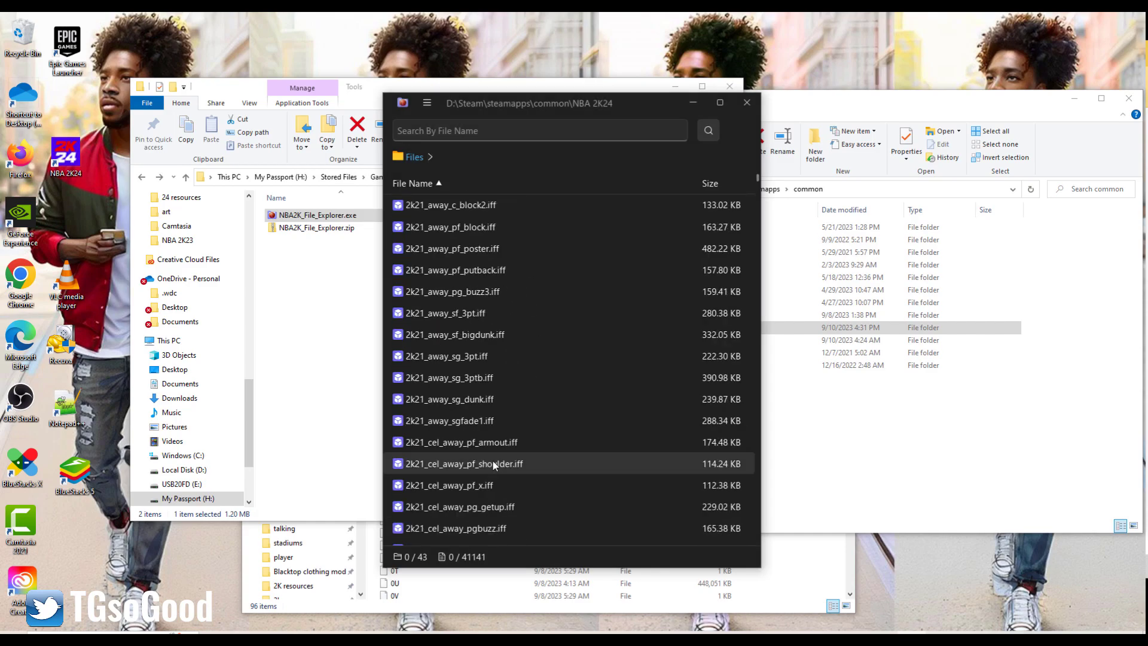
pyautogui.click(448, 130)
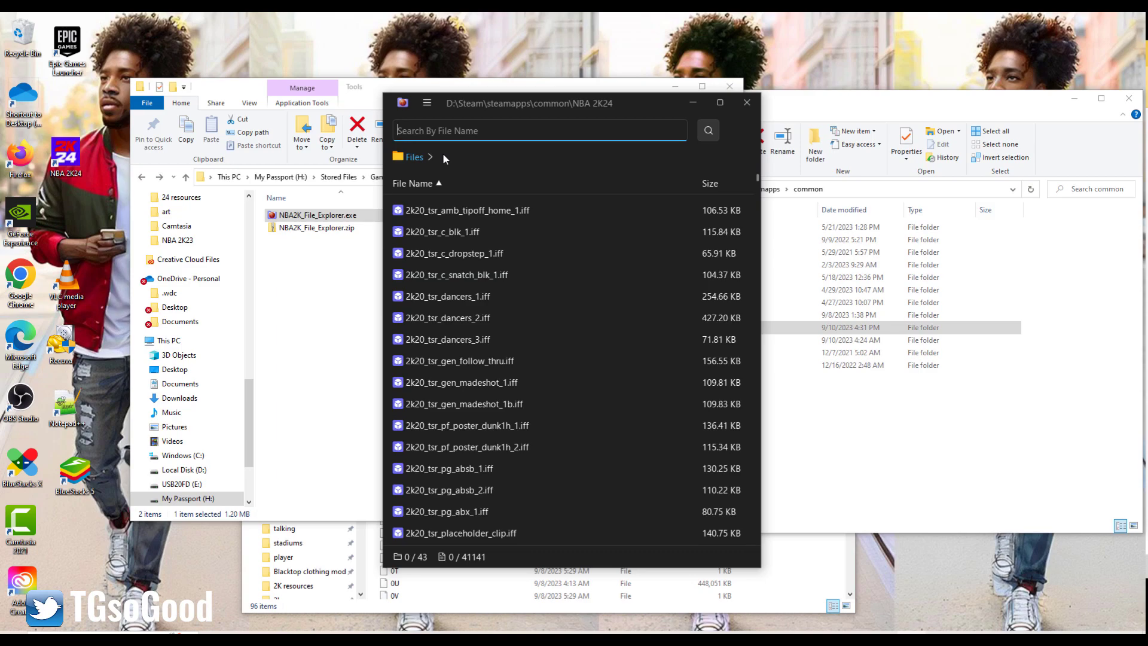
pyautogui.write('png')
pyautogui.press('Return')
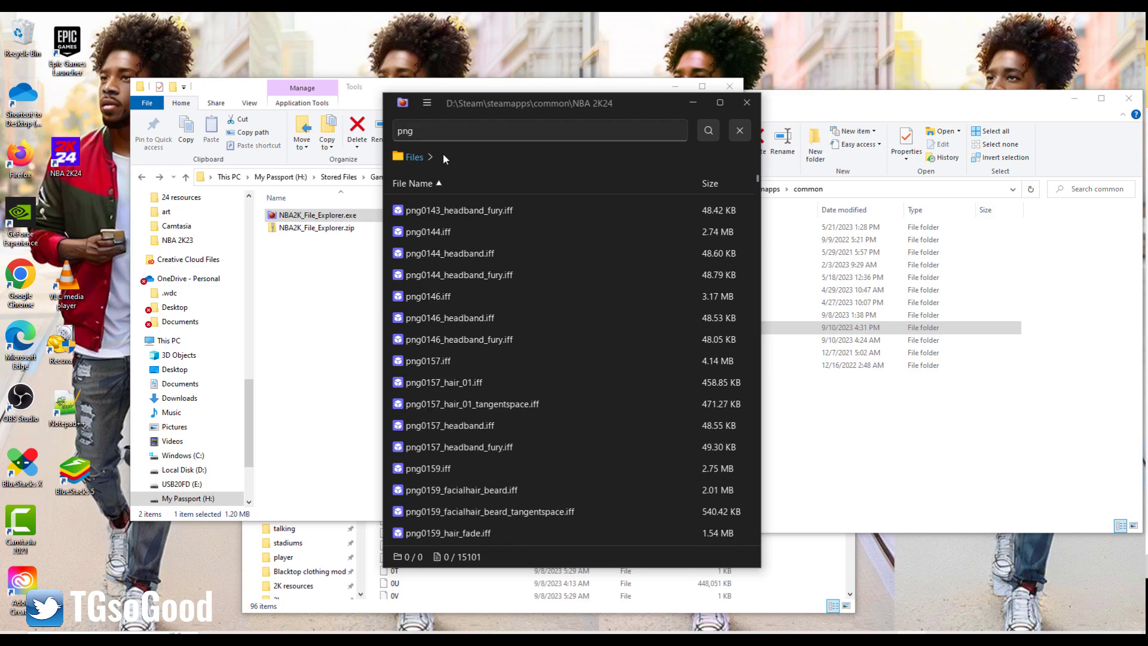
pyautogui.scroll(-5, 477, 335)
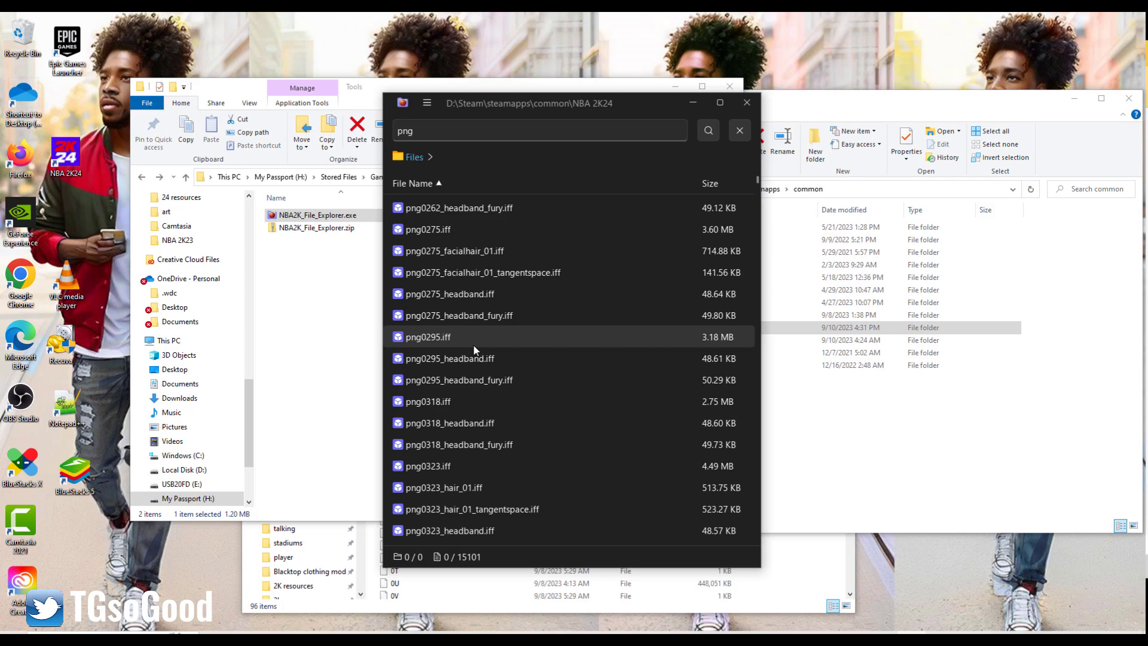
pyautogui.scroll(-5, 473, 344)
pyautogui.scroll(-5, 472, 370)
pyautogui.scroll(-5, 473, 370)
pyautogui.scroll(-3, 473, 369)
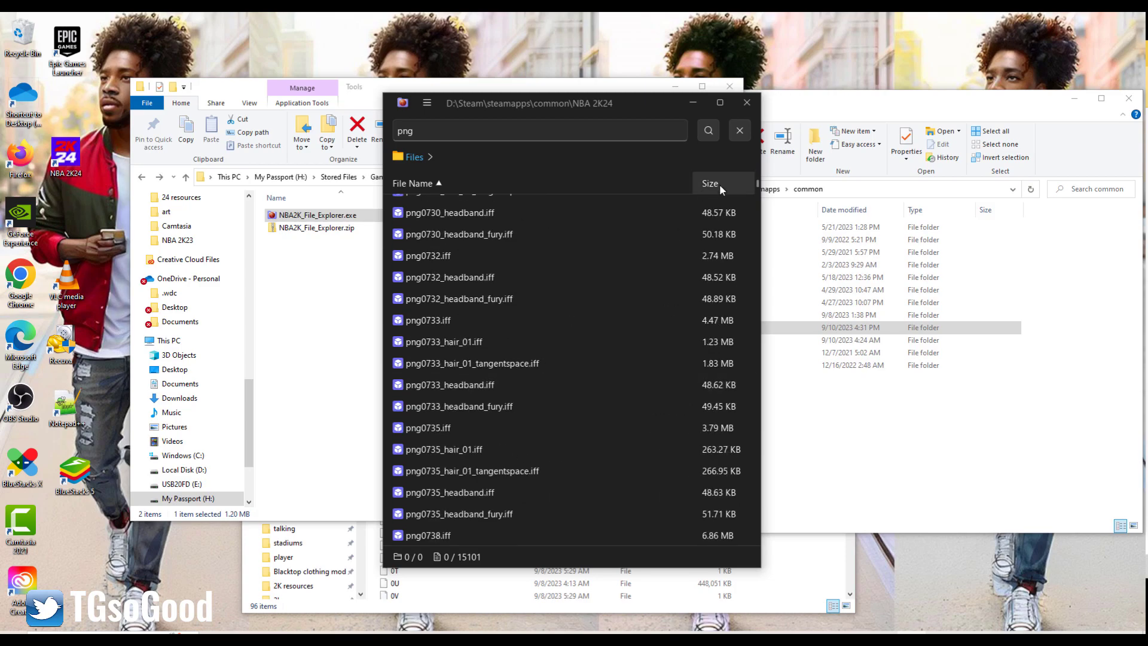
pyautogui.moveTo(757, 190)
pyautogui.mouseDown()
pyautogui.moveTo(757, 541)
pyautogui.moveTo(758, 184)
pyautogui.mouseUp()
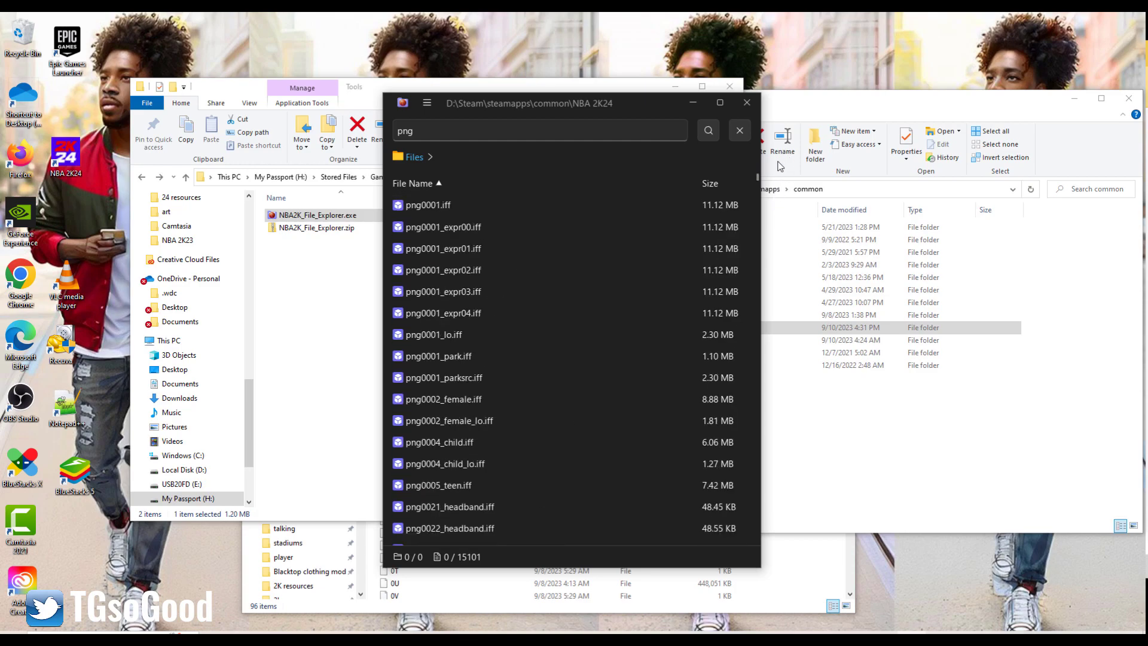
pyautogui.tripleClick(466, 131)
pyautogui.write('face')
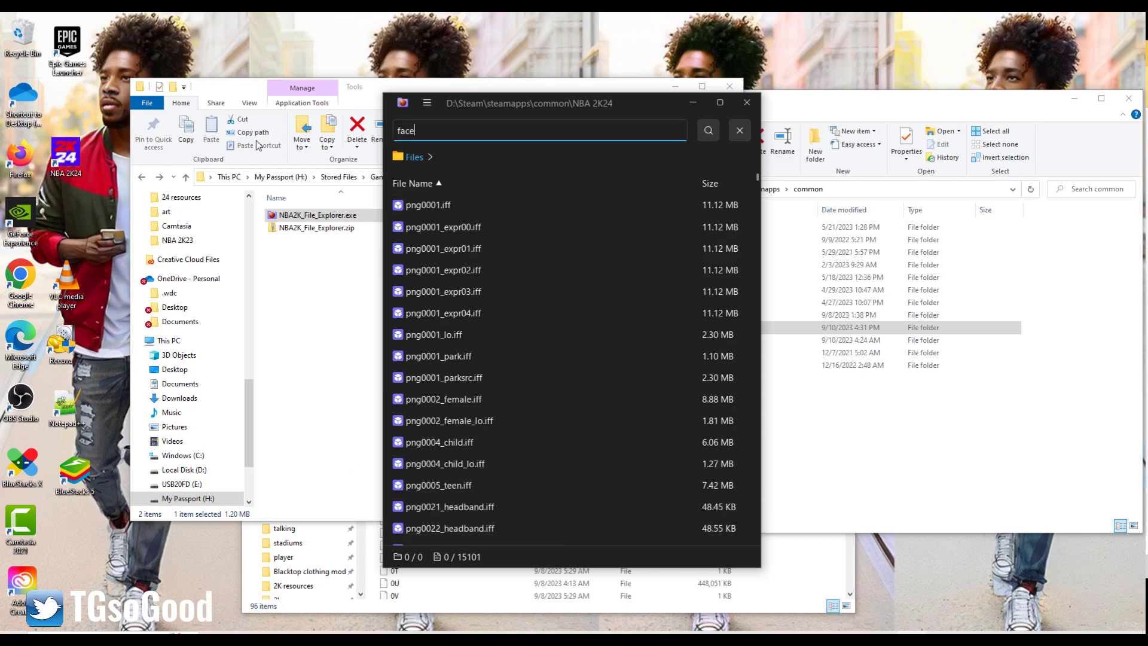
pyautogui.press('Return')
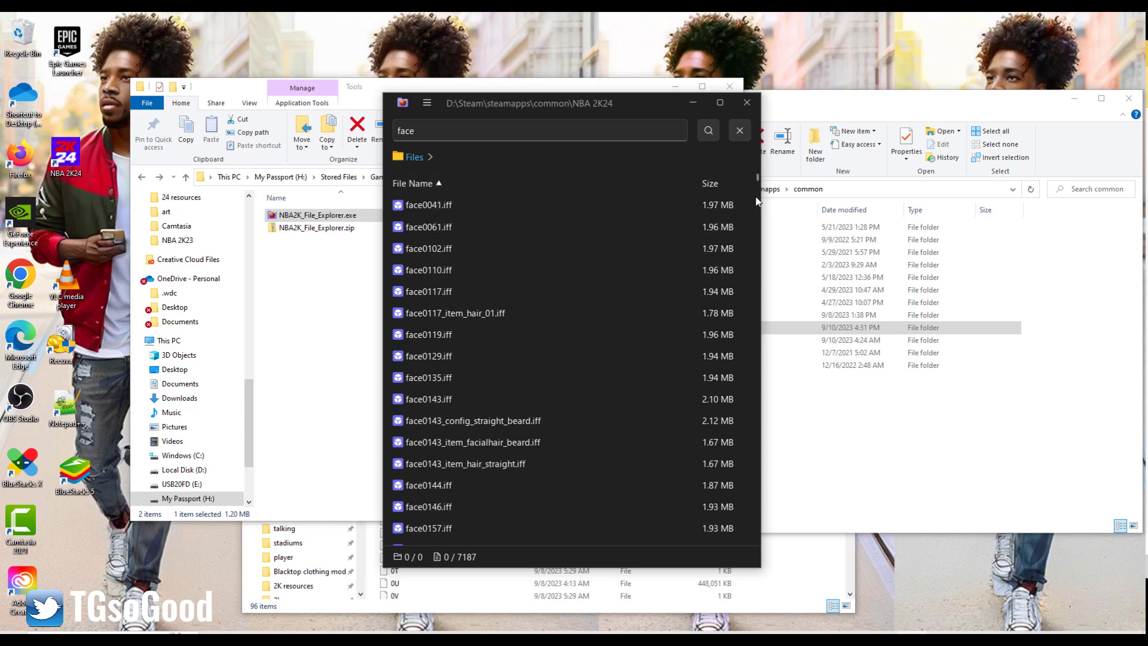
pyautogui.scroll(-3, 745, 269)
pyautogui.moveTo(756, 189); pyautogui.dragTo(760, 563)
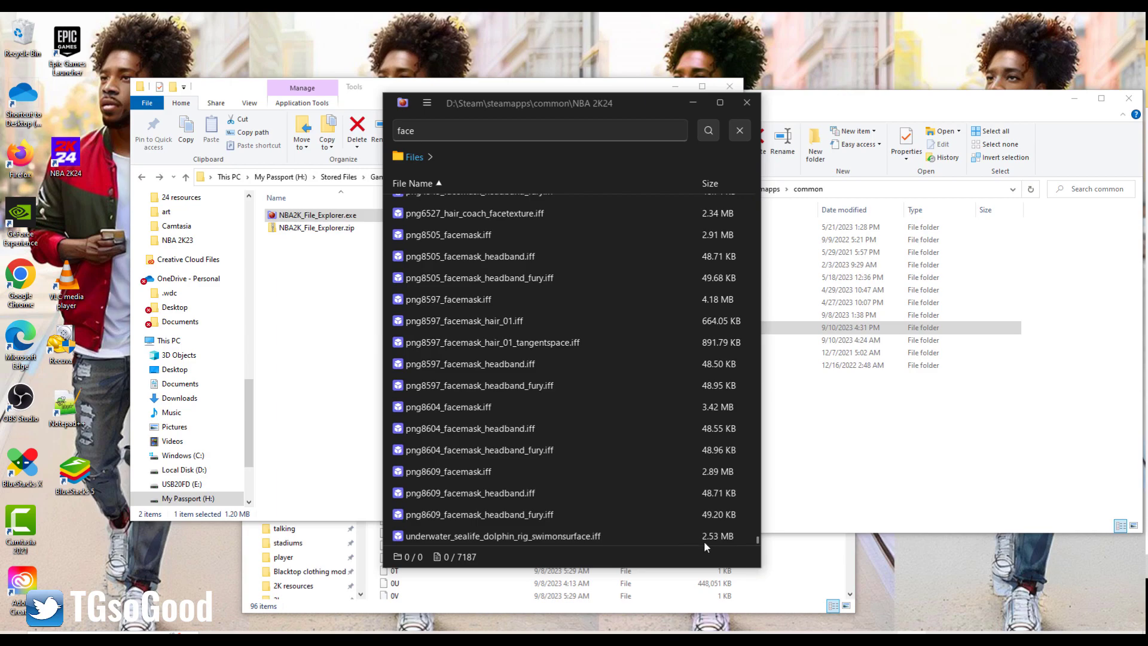
pyautogui.scroll(2, 464, 261)
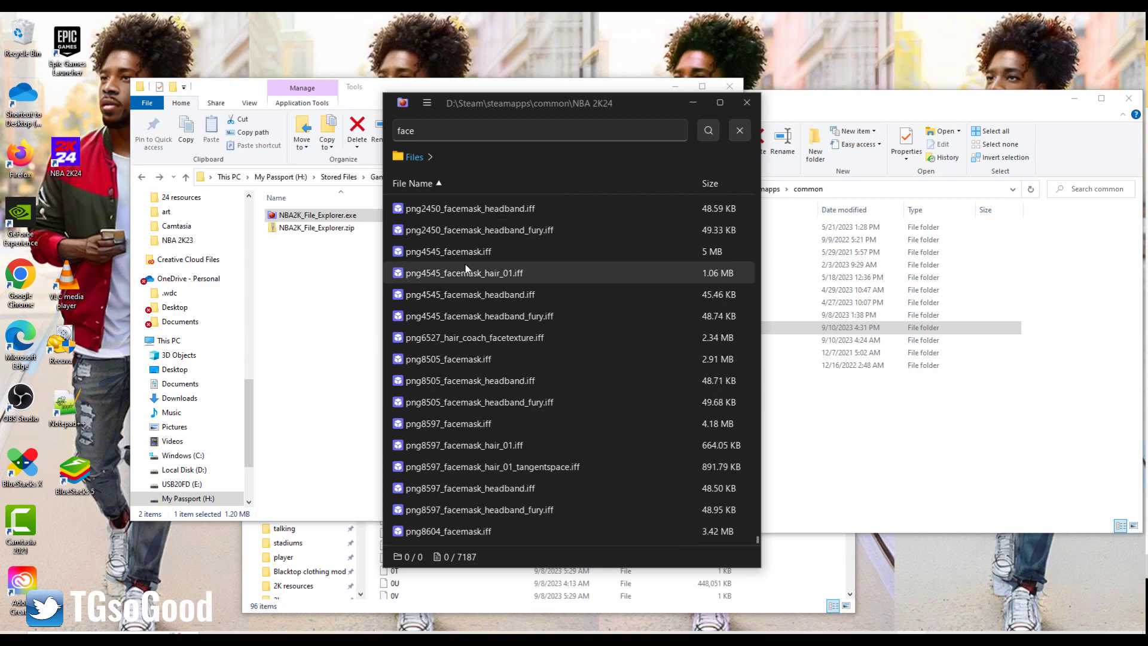
pyautogui.scroll(2, 467, 267)
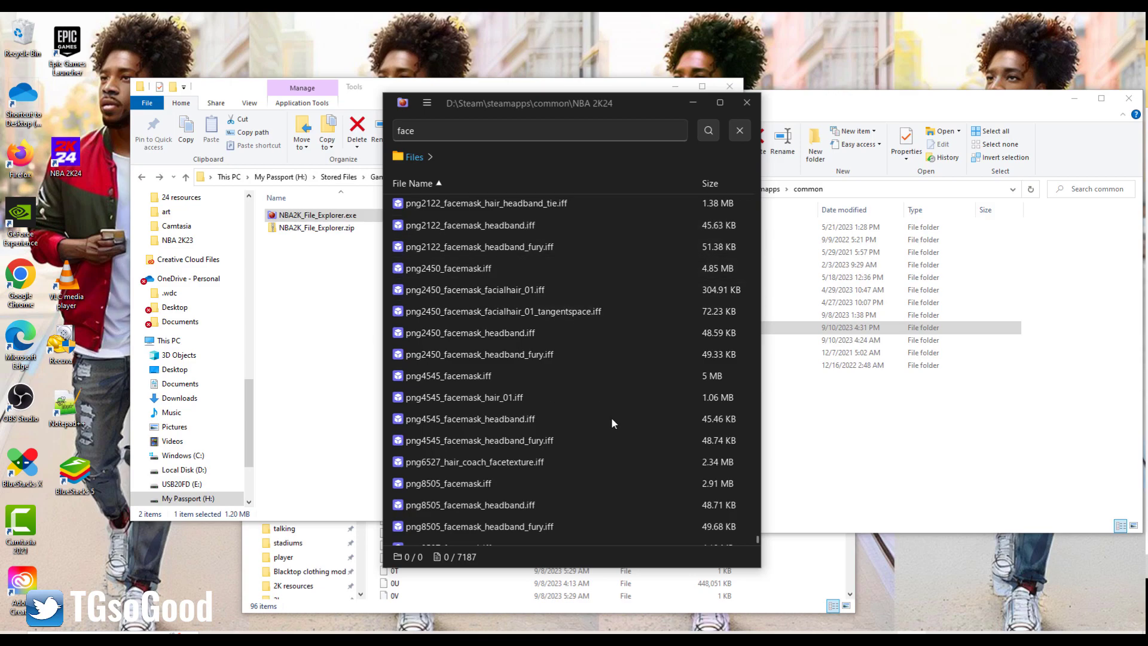
pyautogui.scroll(-4, 537, 403)
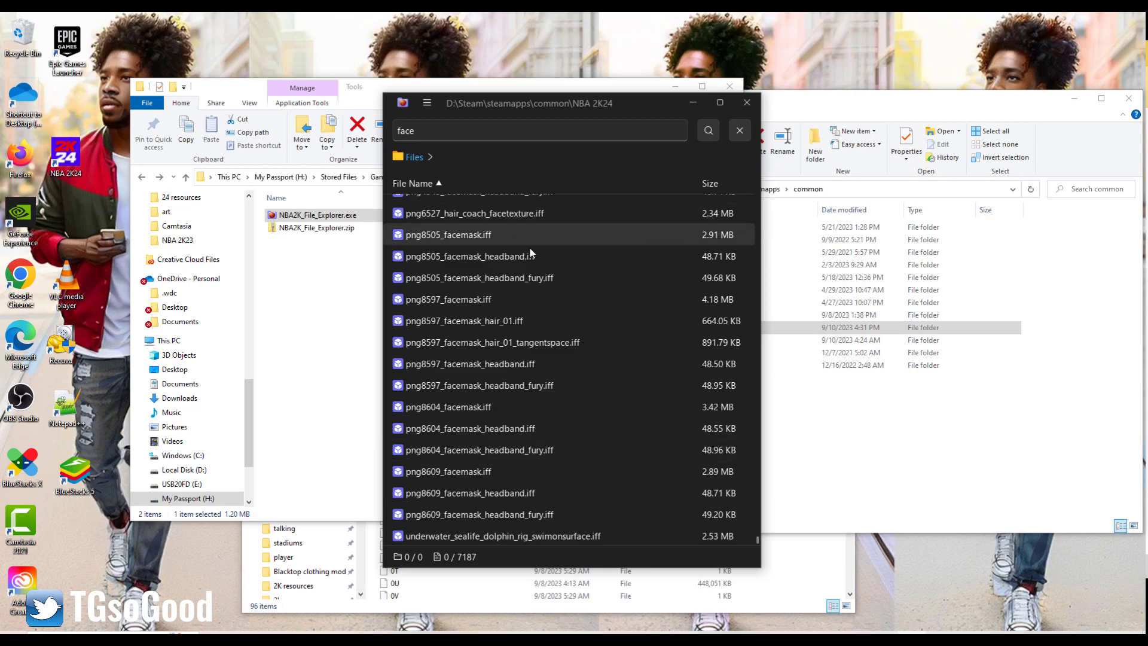
# Clear the face search filter and scroll the full list down to face9049.iff
pyautogui.press('Escape')
pyautogui.scroll(-3, 529, 317)
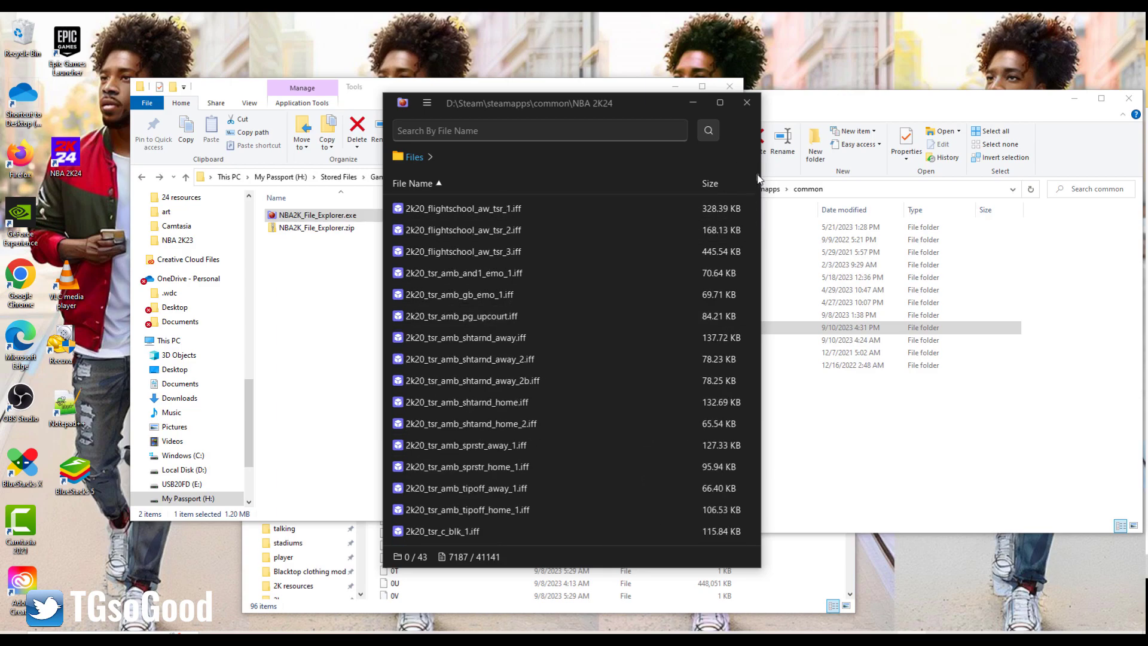
pyautogui.moveTo(758, 184); pyautogui.dragTo(760, 157)
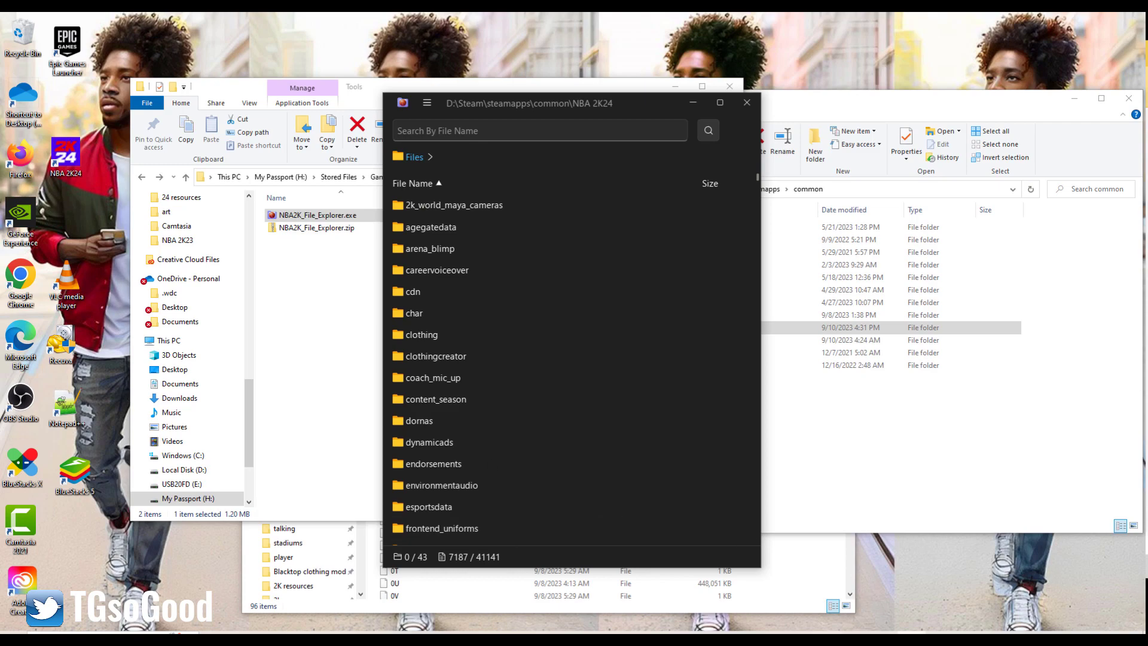
pyautogui.scroll(-5, 530, 407)
pyautogui.scroll(-5, 529, 429)
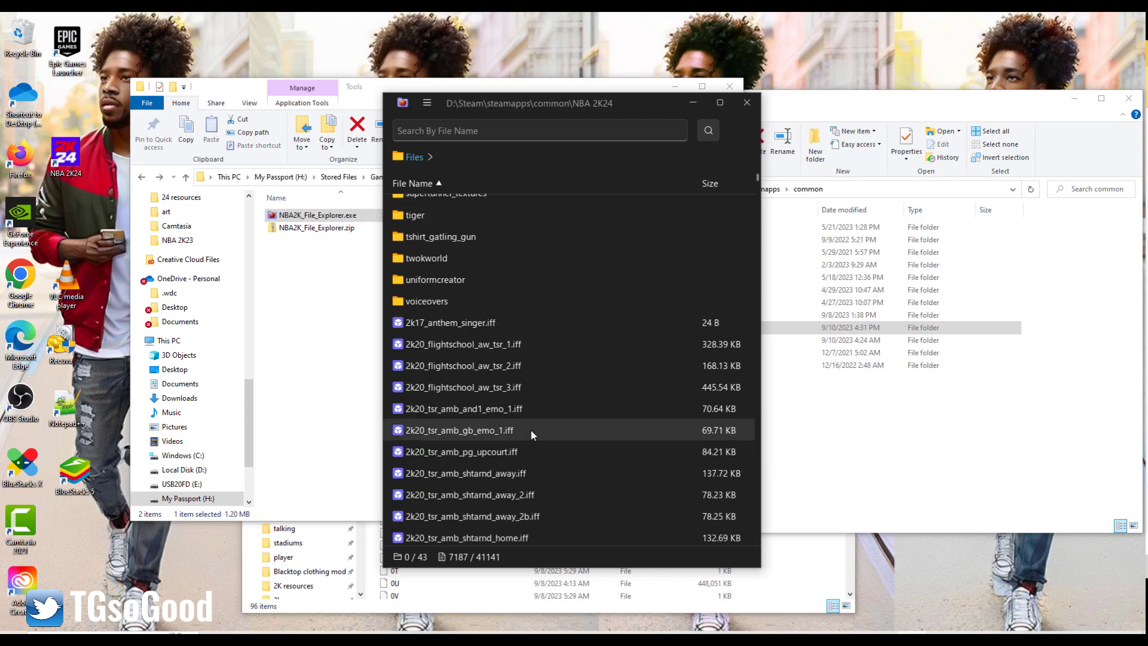
pyautogui.scroll(-5, 531, 432)
pyautogui.scroll(-5, 530, 432)
pyautogui.scroll(-5, 529, 433)
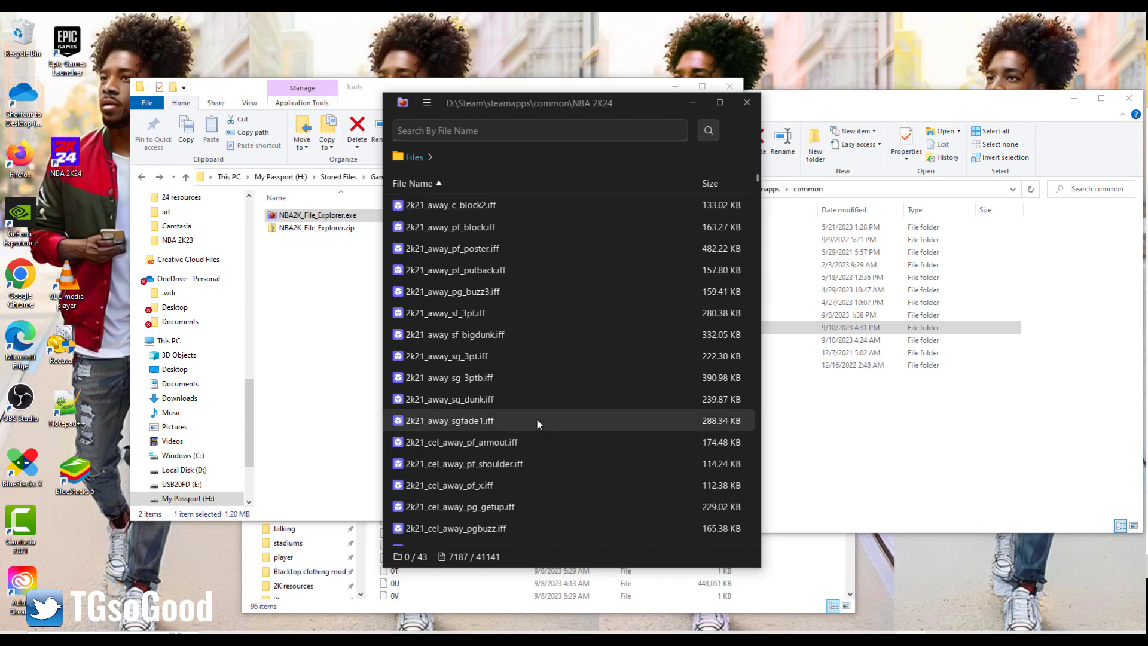
pyautogui.scroll(-5, 537, 418)
pyautogui.scroll(-5, 536, 419)
pyautogui.scroll(-5, 509, 435)
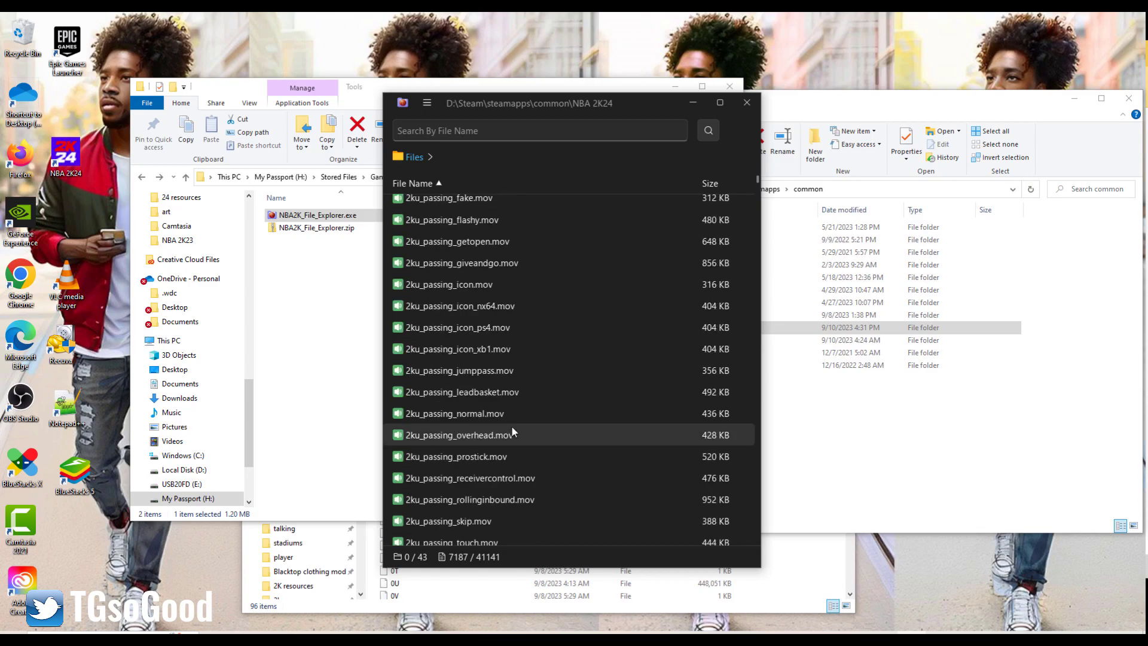
pyautogui.scroll(-5, 512, 434)
pyautogui.scroll(-5, 503, 431)
pyautogui.scroll(-3, 432, 404)
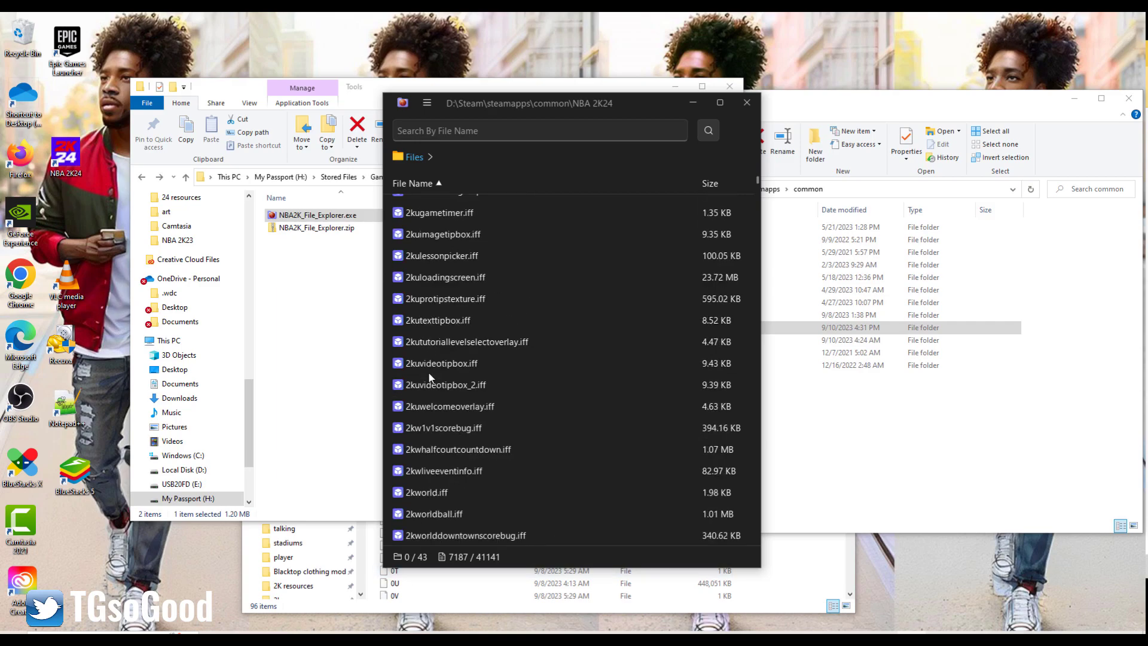
pyautogui.scroll(4, 429, 378)
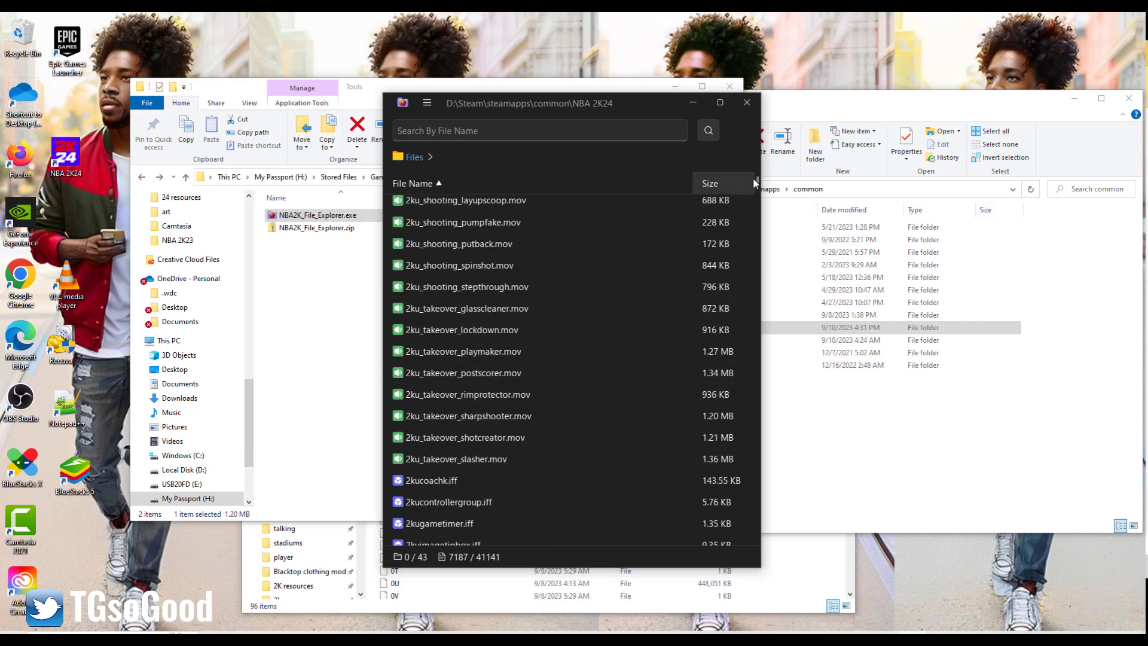
pyautogui.moveTo(755, 377)
pyautogui.mouseDown()
pyautogui.moveTo(757, 174)
pyautogui.moveTo(737, 304)
pyautogui.mouseUp()
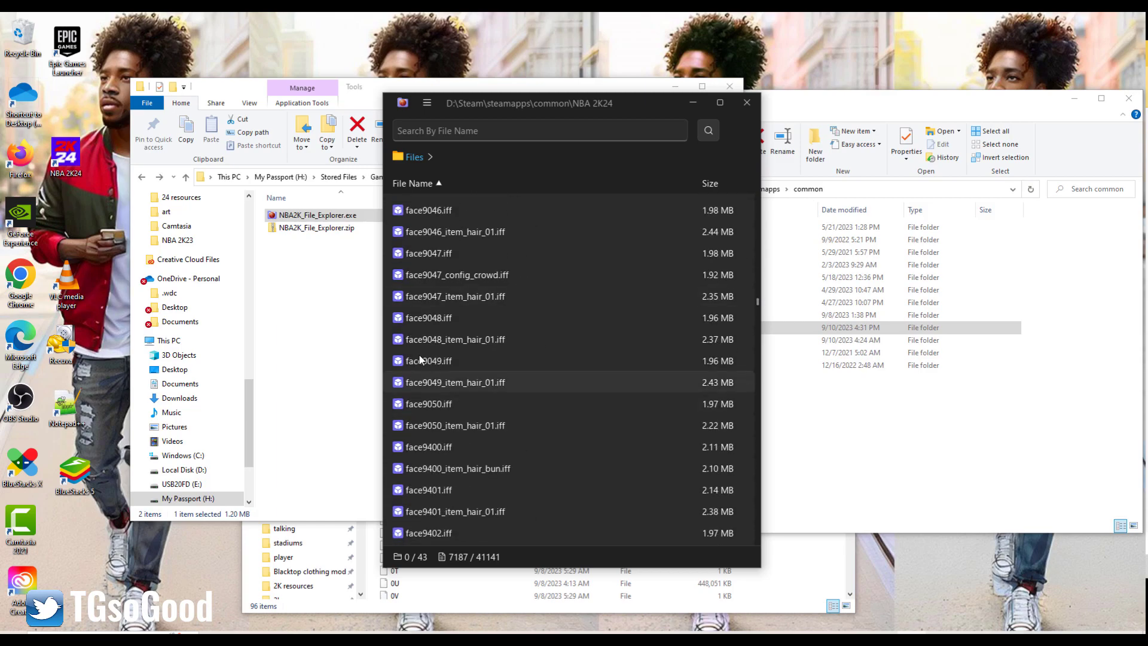
# Start exporting face9049.iff from its context menu
pyautogui.click(422, 361)
pyautogui.rightClick(420, 361)
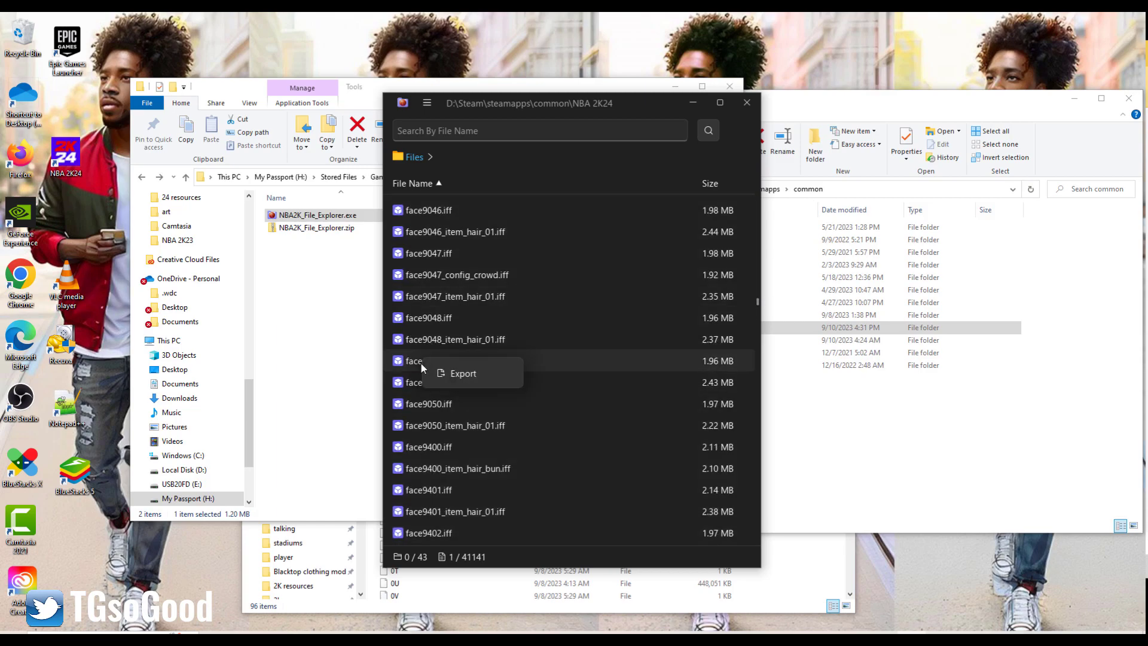
pyautogui.click(466, 375)
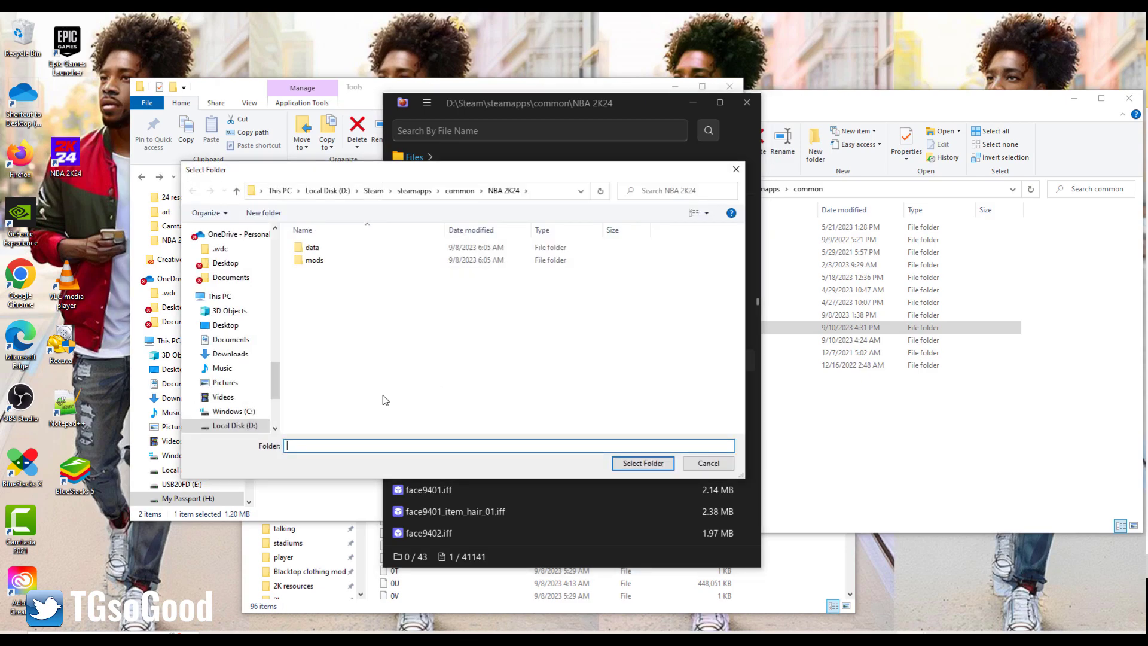
# Create an Exports folder in NBA 2K24 and choose it as the export destination
pyautogui.rightClick(345, 311)
pyautogui.moveTo(372, 432)
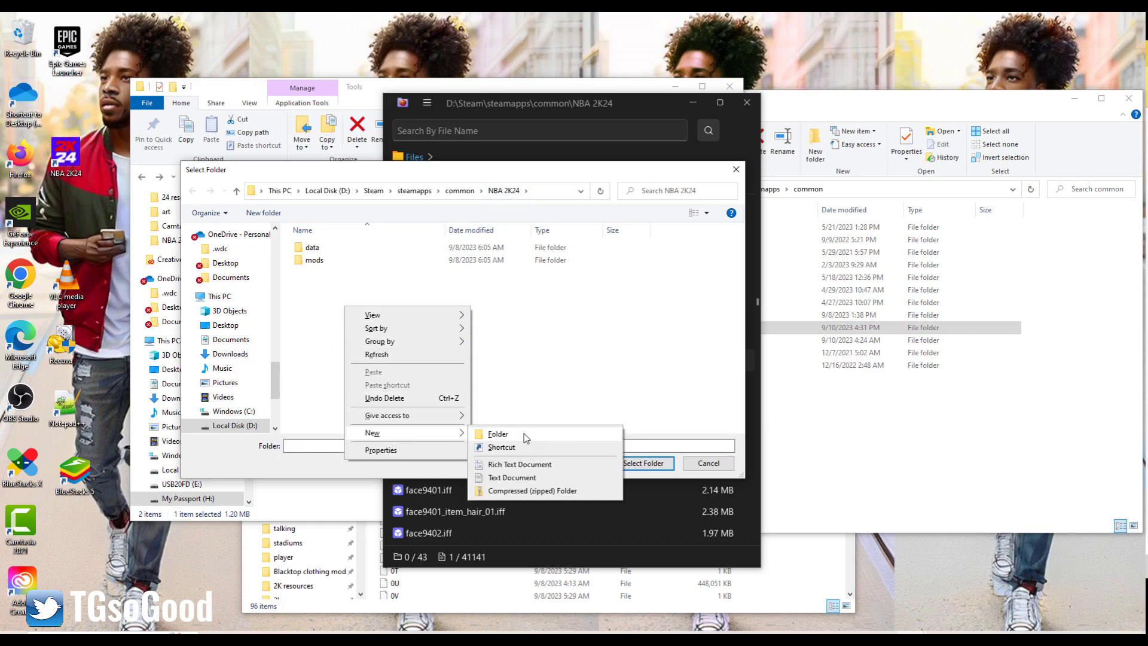
pyautogui.click(499, 434)
pyautogui.write('E')
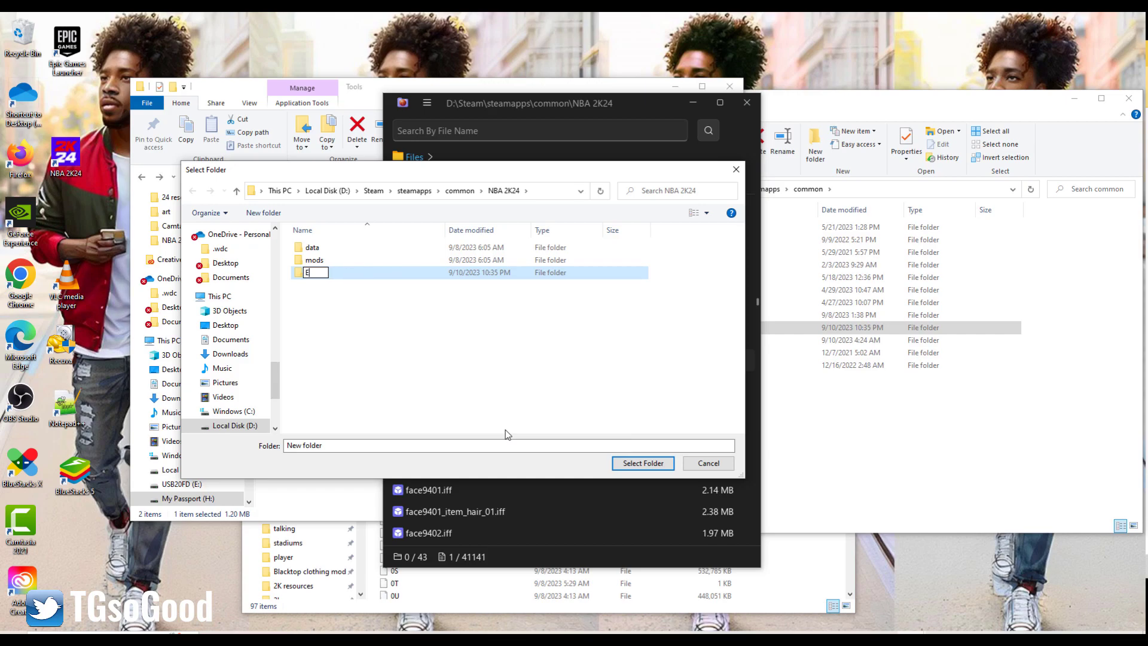
pyautogui.write('xports')
pyautogui.press('Return')
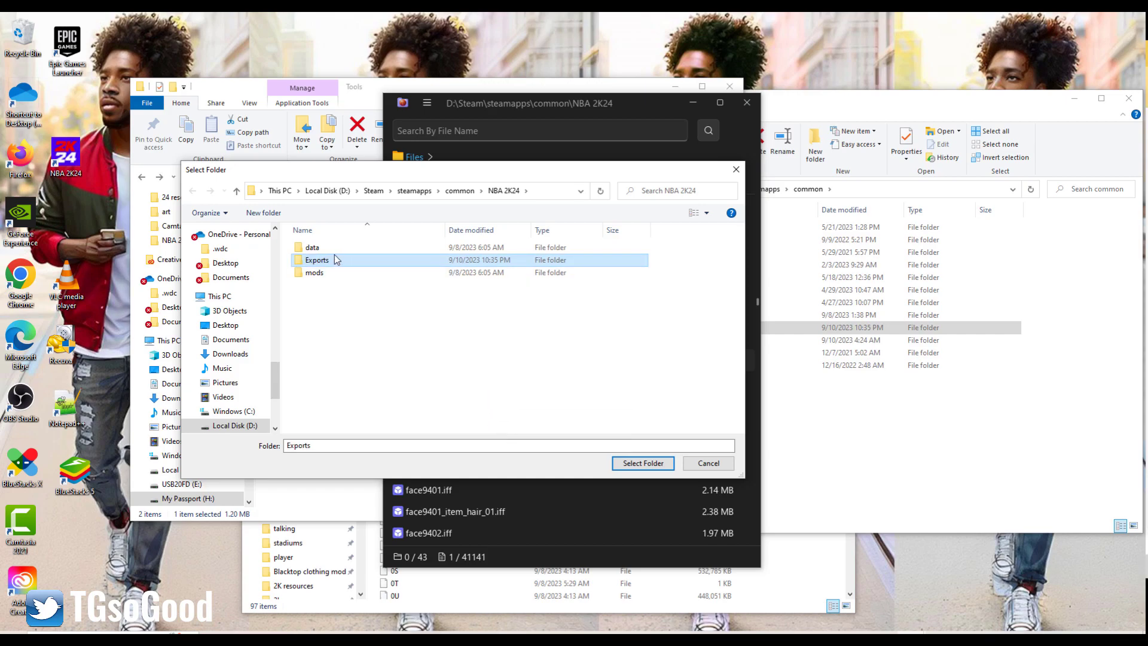
pyautogui.click(643, 462)
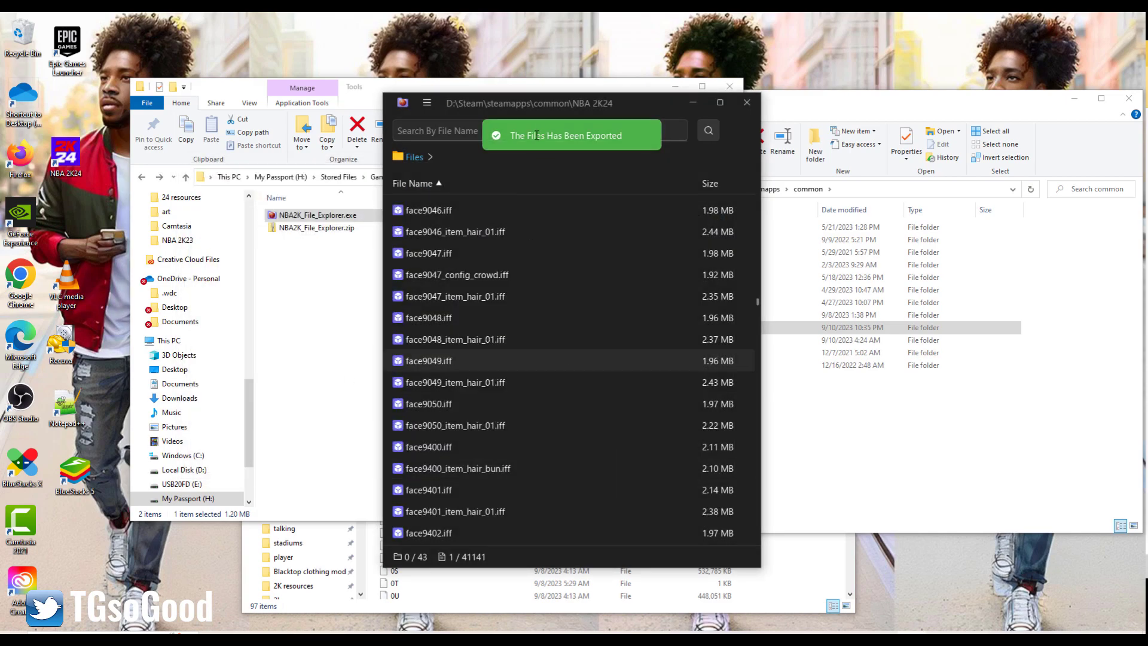
# Bring the common folder window forward and open NBA 2K24 > Exports
pyautogui.moveTo(920, 96); pyautogui.dragTo(820, 108)
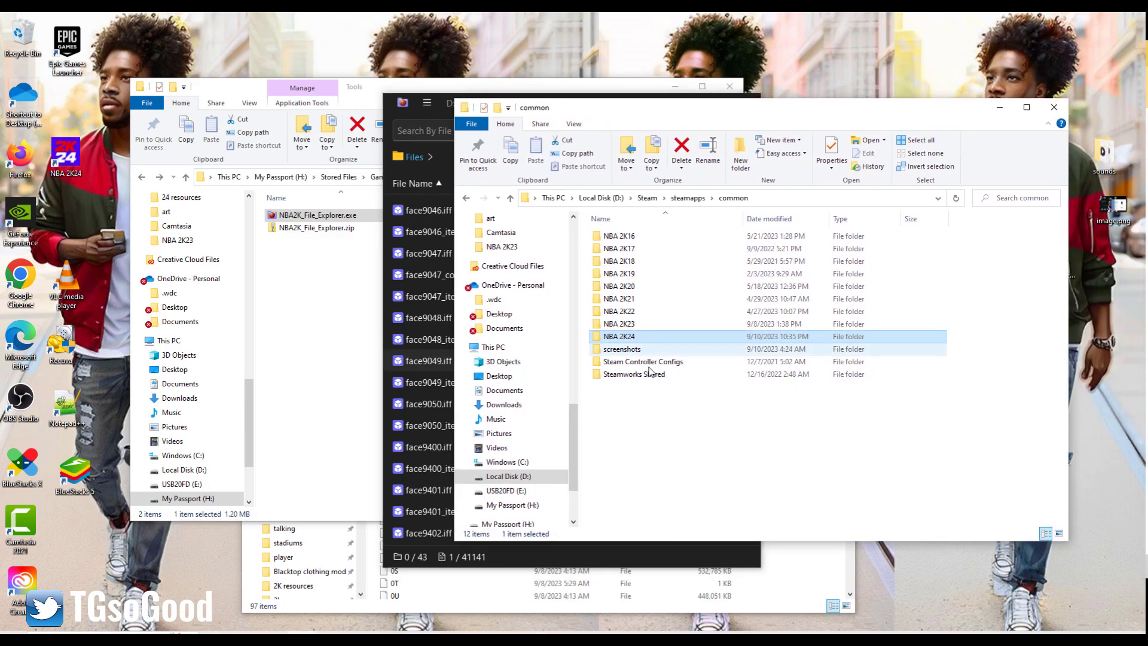
pyautogui.doubleClick(619, 336)
pyautogui.doubleClick(615, 249)
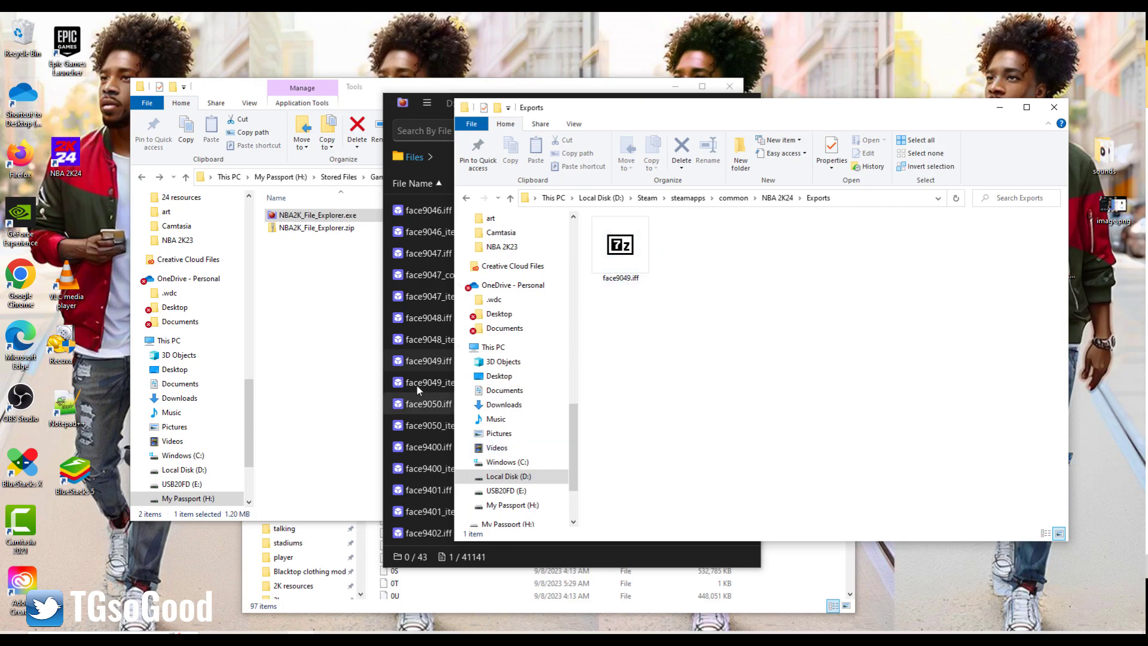
# Retry exporting face9049.iff, dismiss the 7-Zip error, and shift the file list window left
pyautogui.click(417, 364)
pyautogui.rightClick(416, 364)
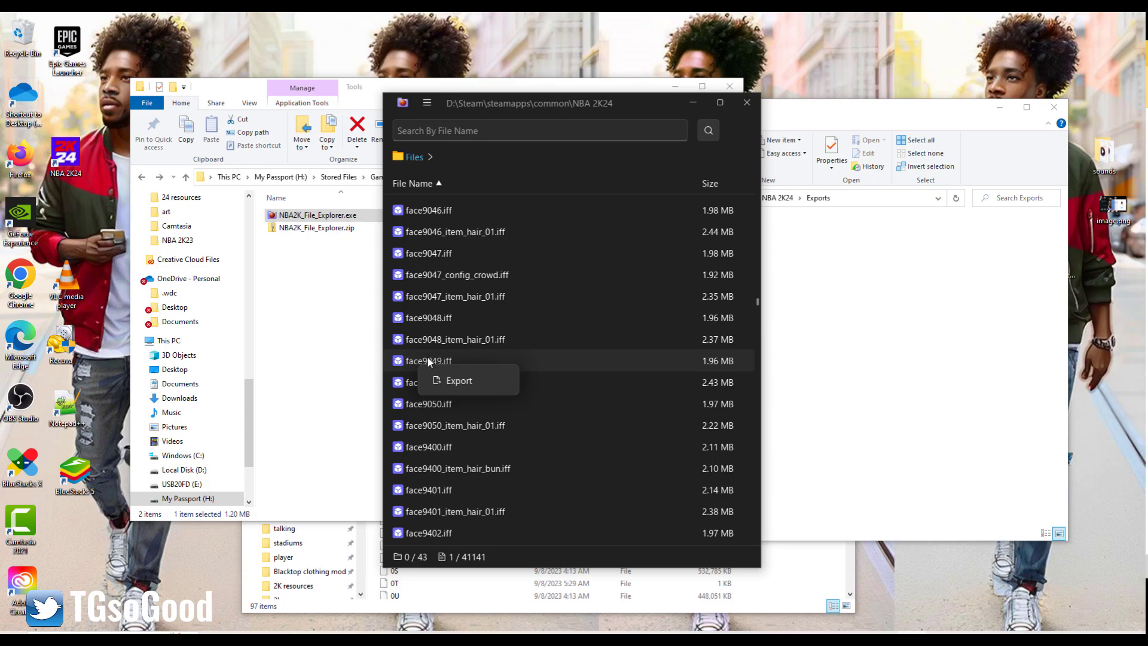
pyautogui.click(429, 361)
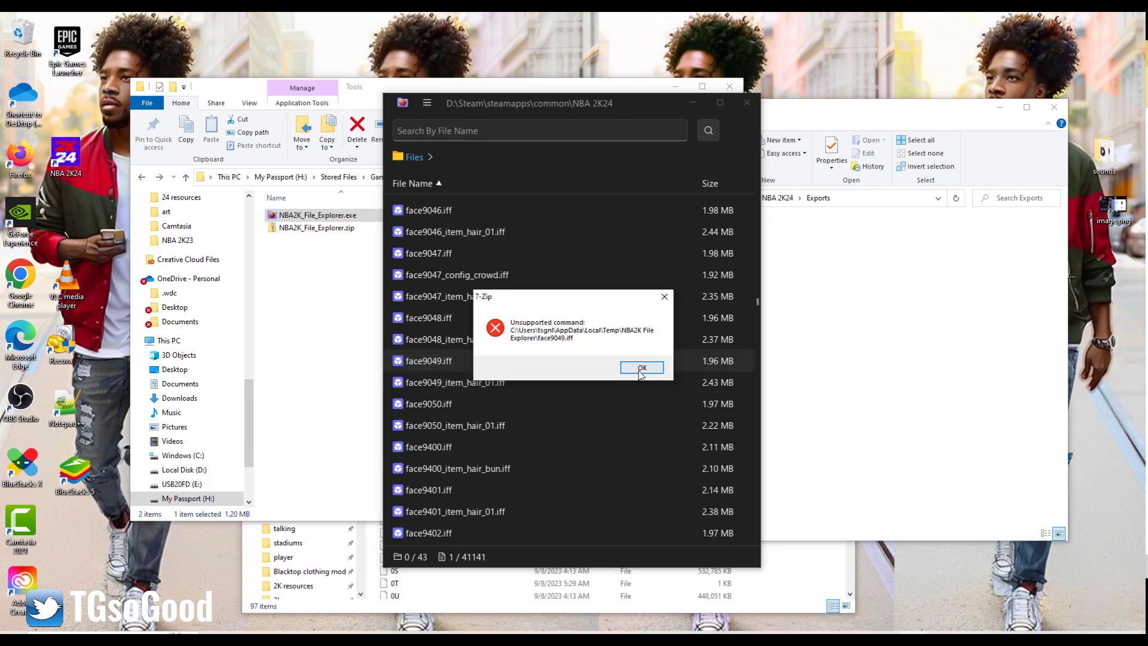
pyautogui.click(641, 369)
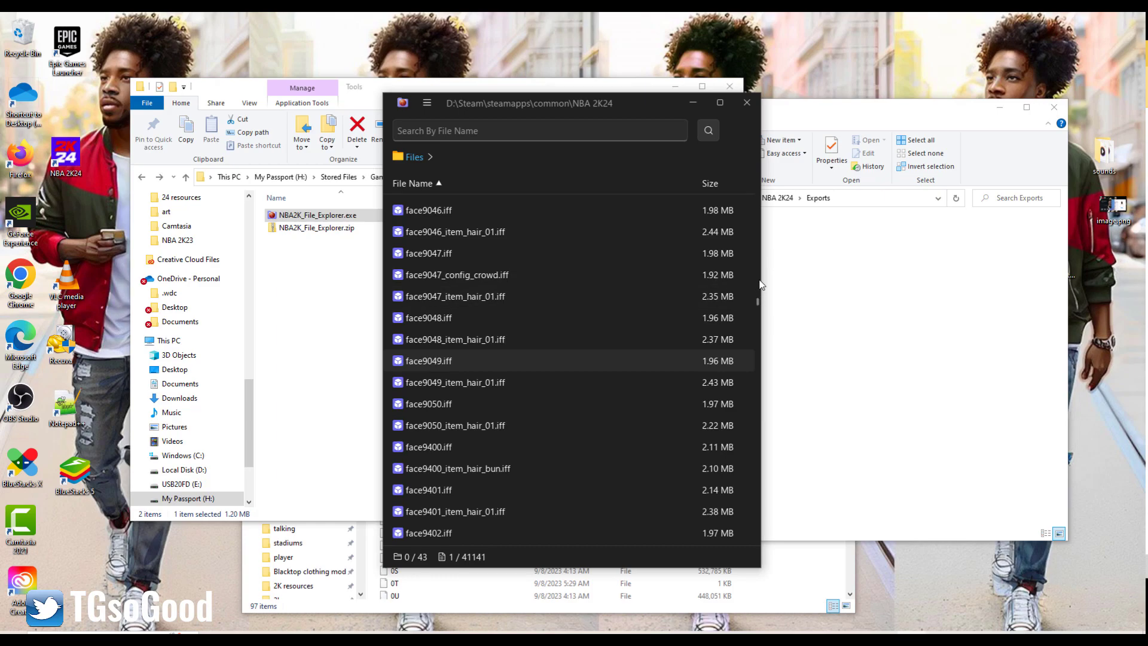
pyautogui.moveTo(759, 298); pyautogui.dragTo(755, 292)
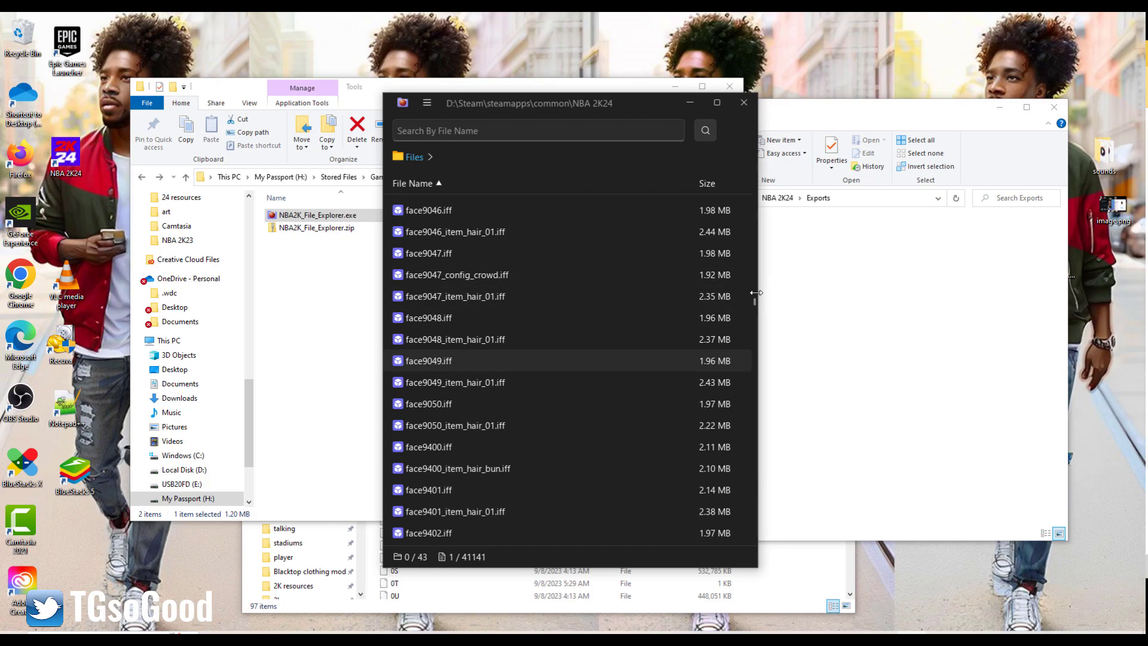
pyautogui.moveTo(608, 97); pyautogui.dragTo(367, 87)
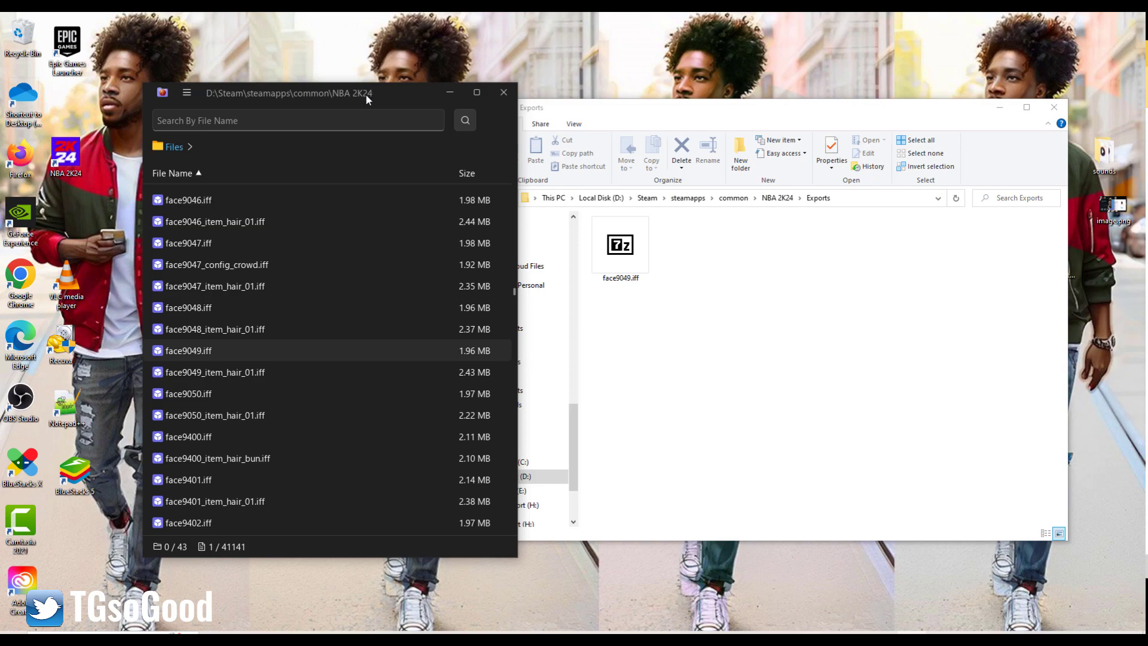